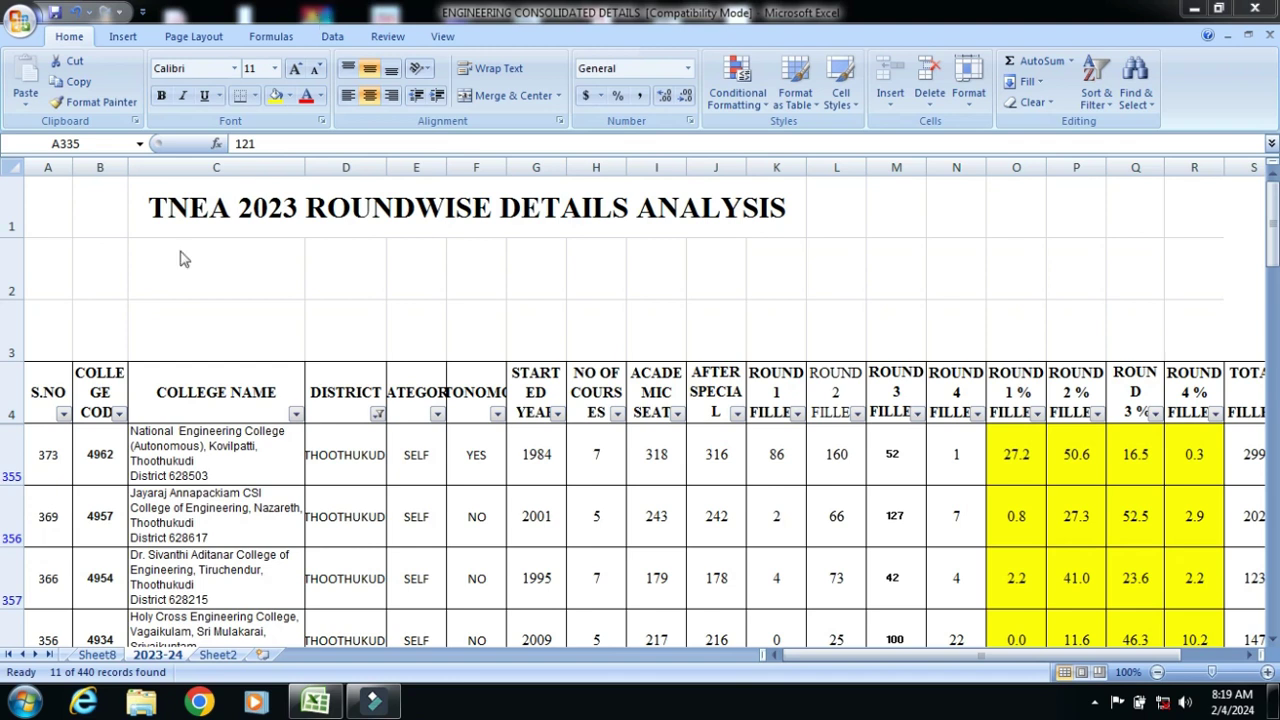
Step: Review National Engineering College's entry in row 355, from its college code through district, number of courses and seats after special reservation
click(112, 456)
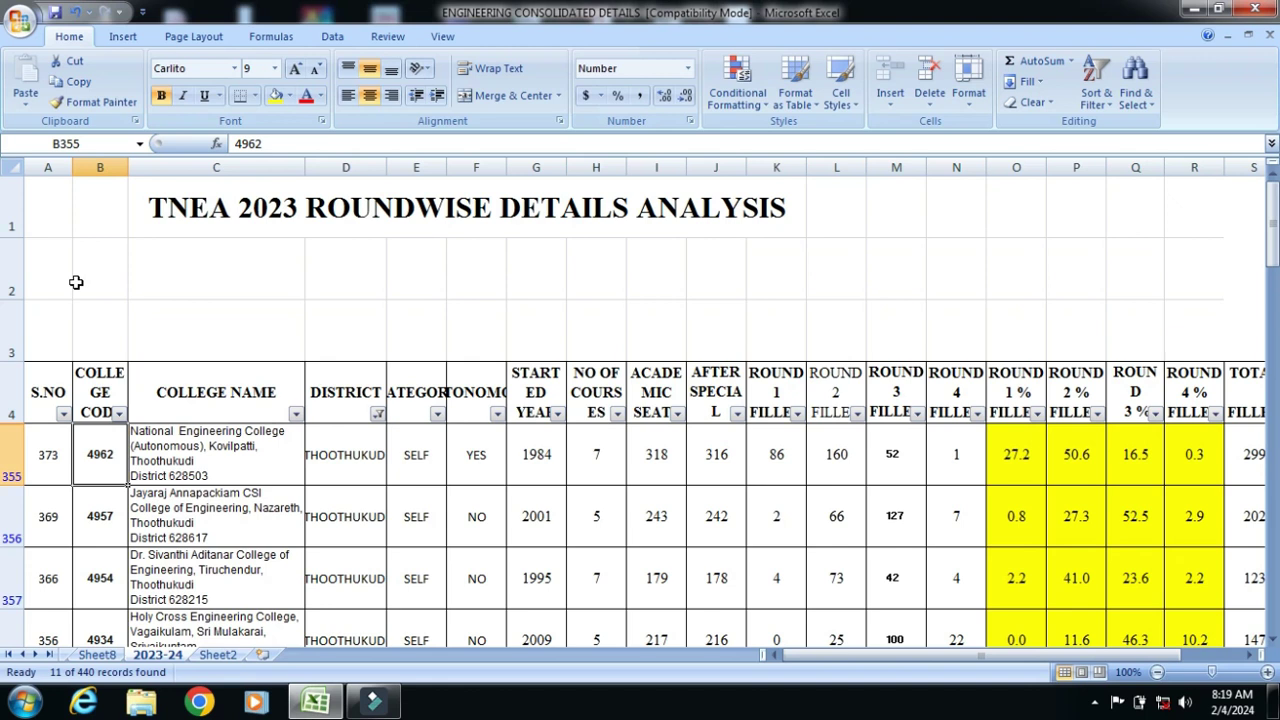
key(Right)
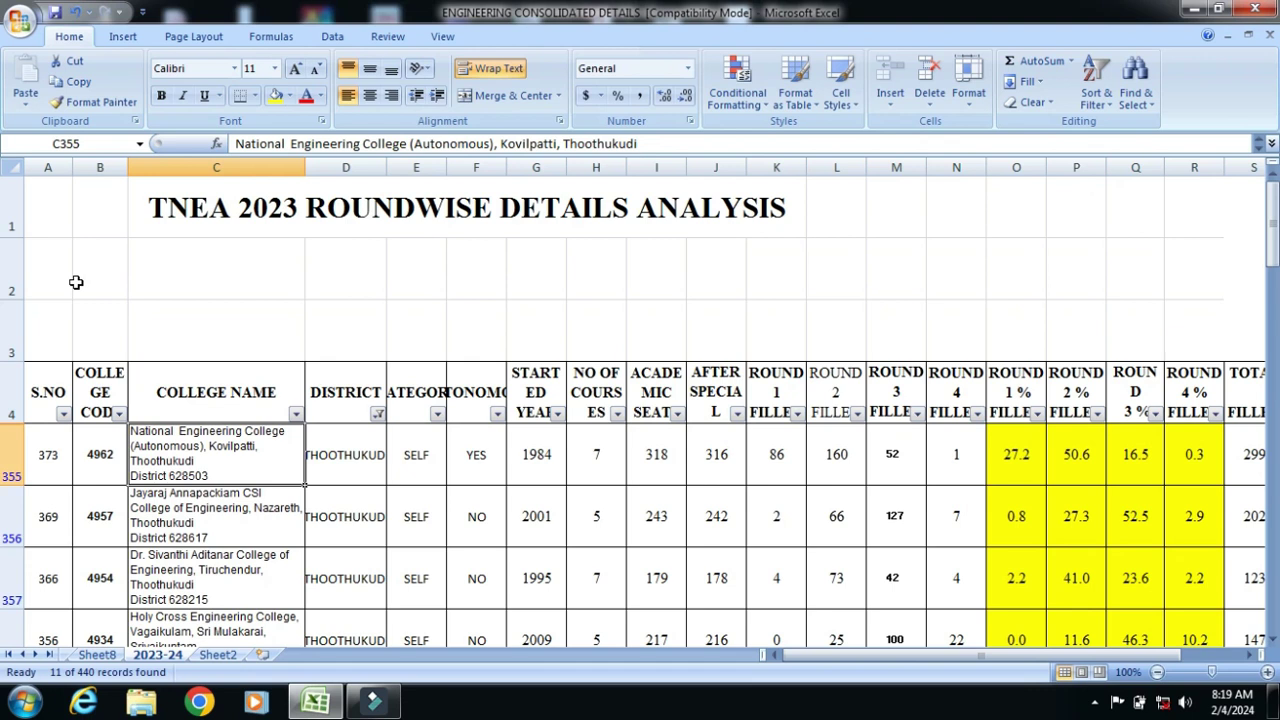
key(Right)
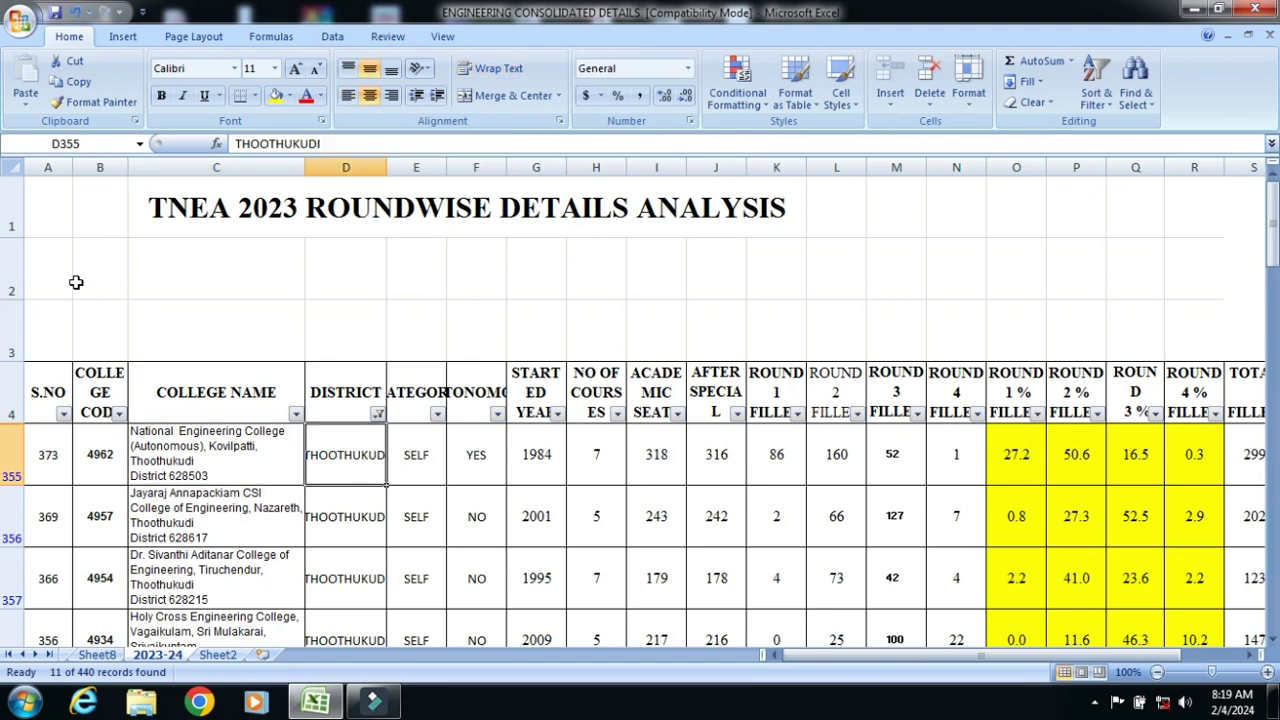
key(Right)
key(Right)
key(Right)
key(Right)
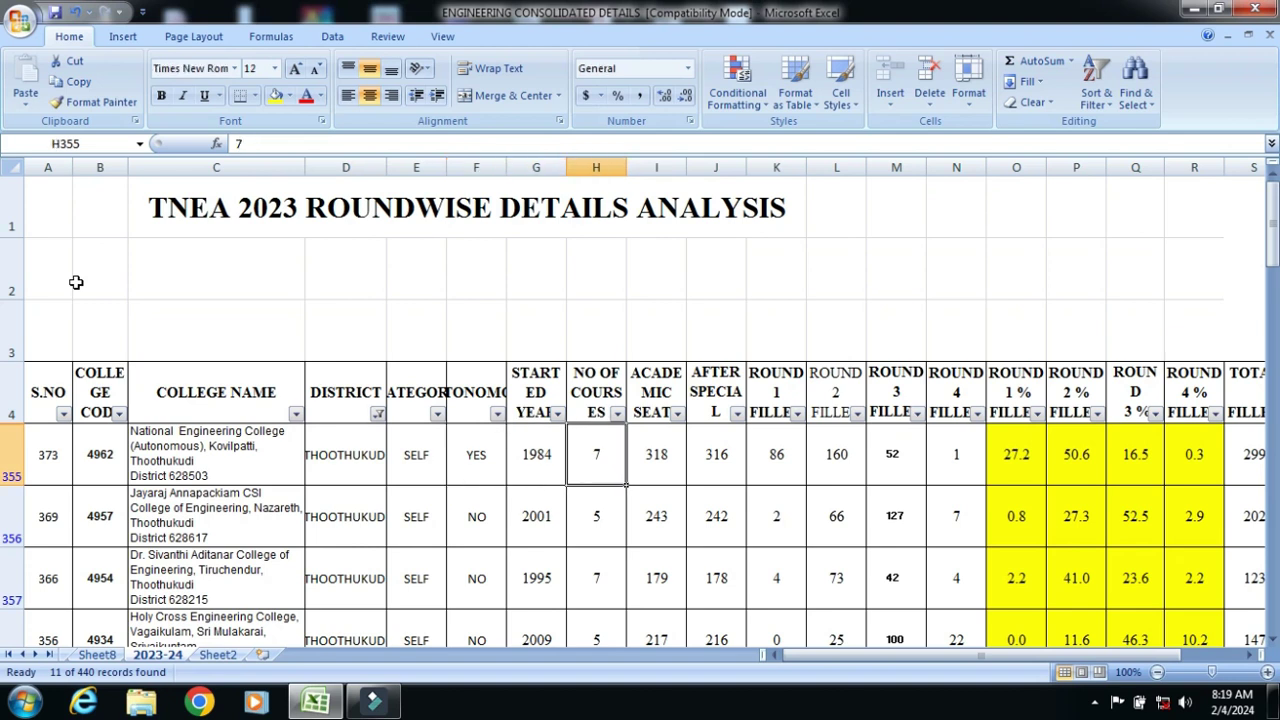
key(Right)
key(Right)
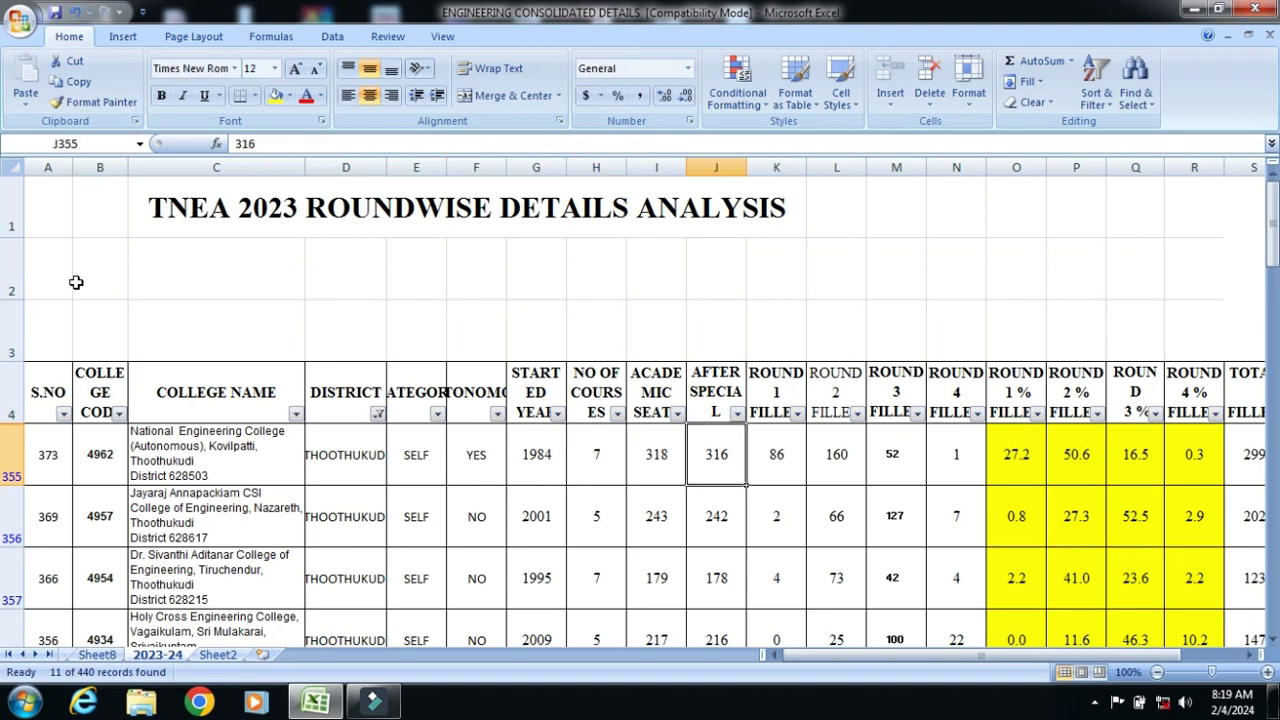
Step: Examine National Engineering College's seats filled per round, round percentages, total filled, fill percentage and unfilled seats in row 355
key(Right)
key(Right)
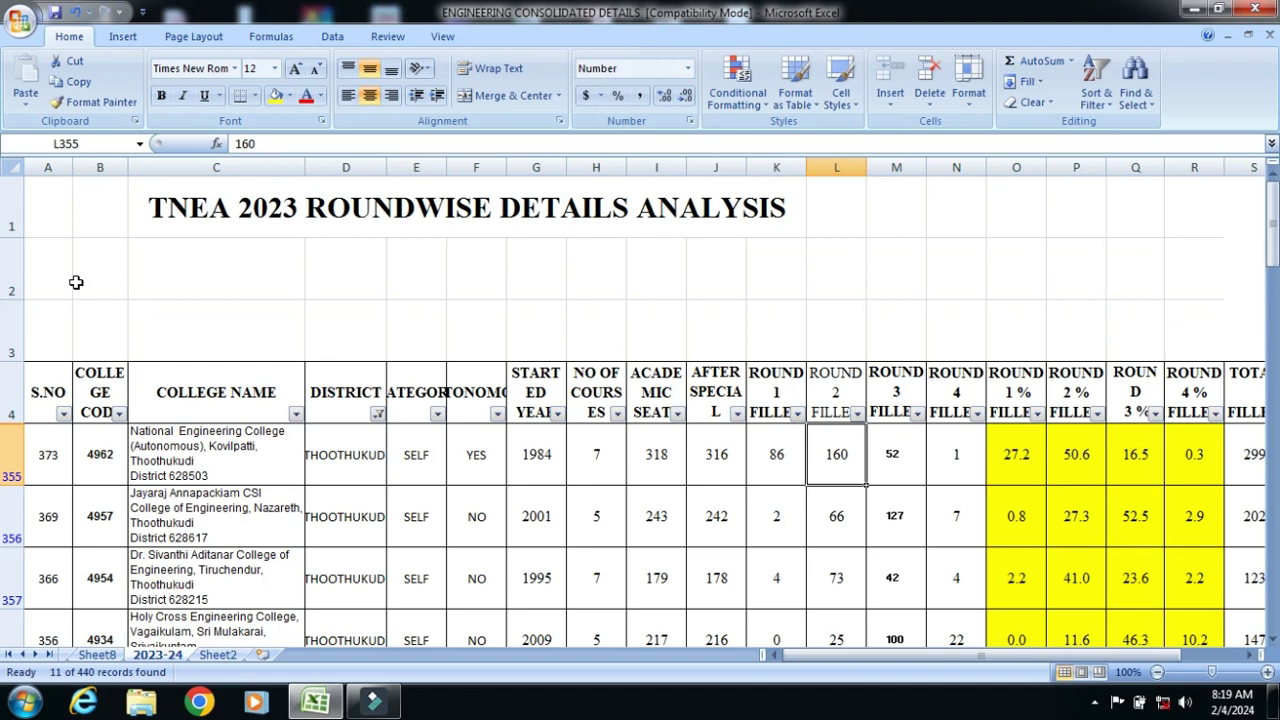
key(Right)
key(Right)
key(Right)
key(Right)
key(Right)
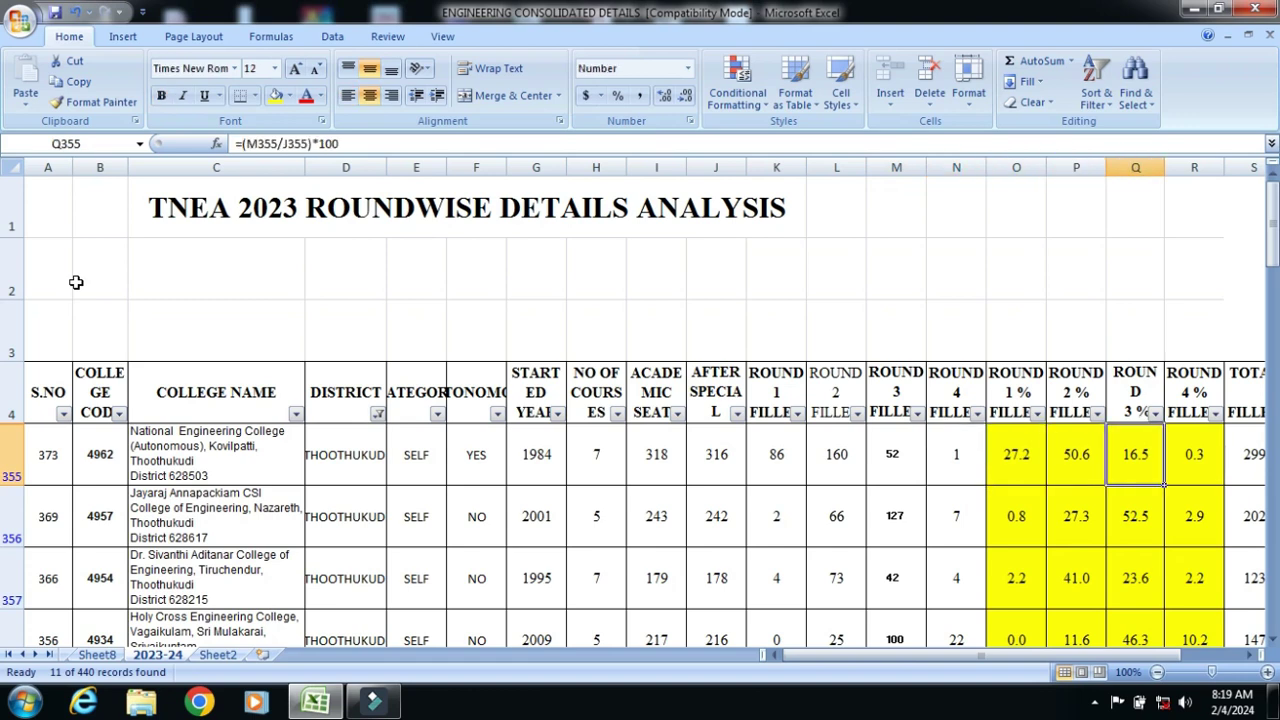
key(Right)
key(Right)
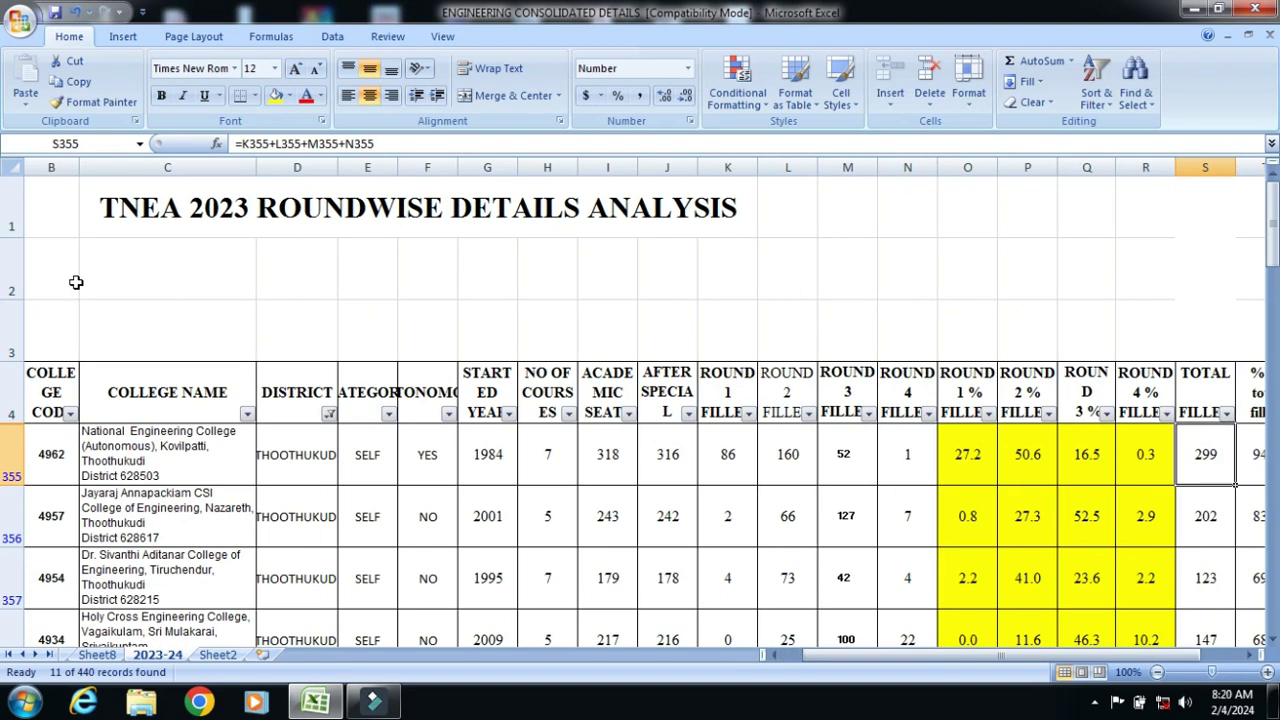
key(Right)
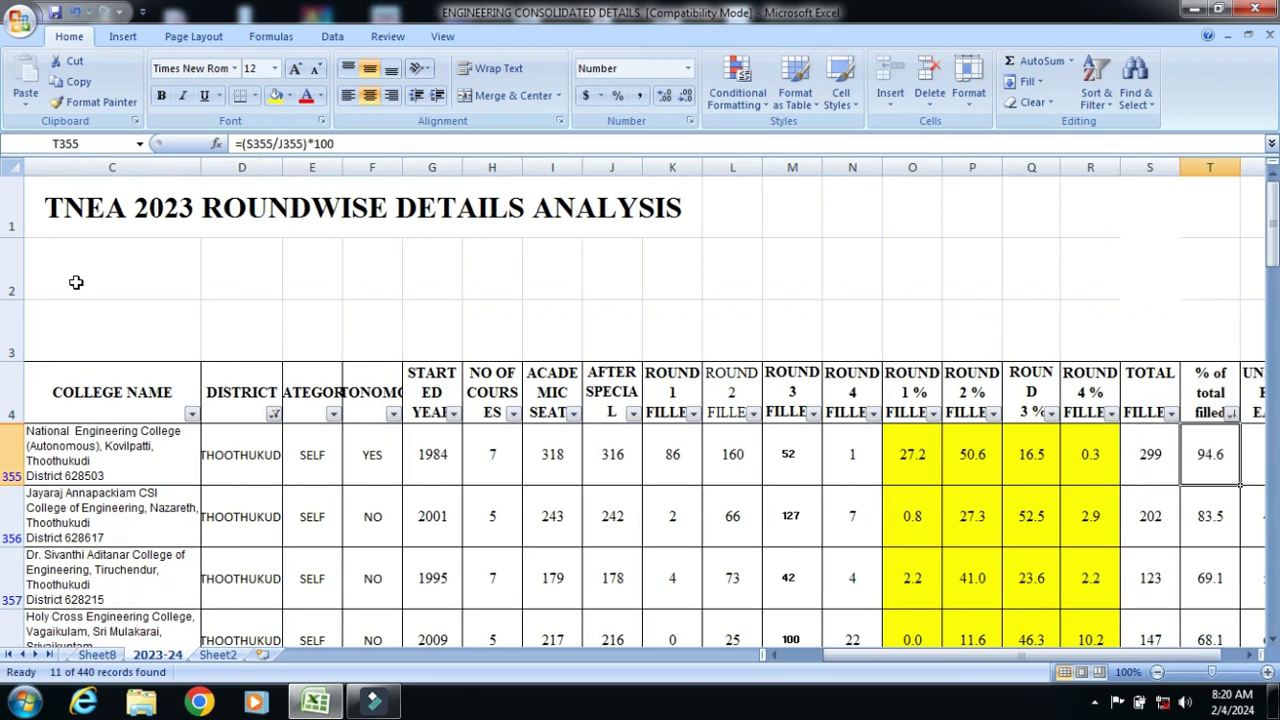
key(Right)
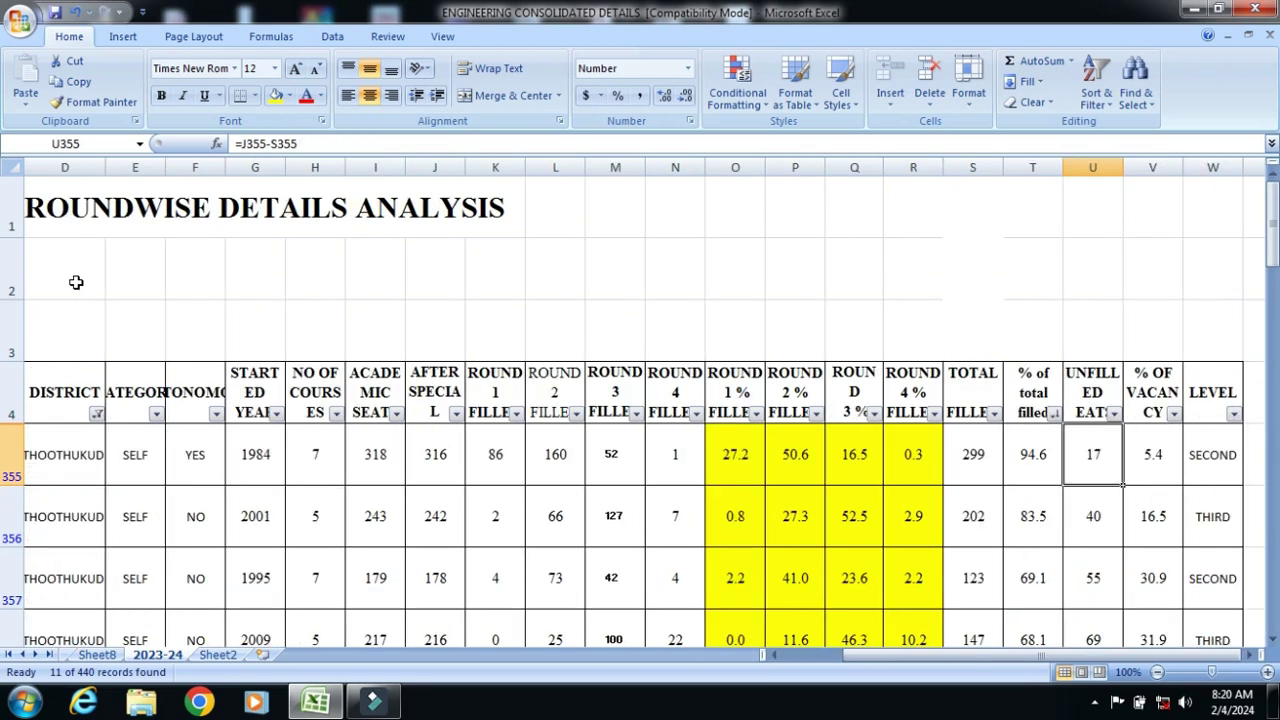
Step: Review the Jayaraj Annapackiam CSI College entry in row 356, from the serial number through the after-special seats column
key(Down)
key(Left)
key(Left)
key(Left)
key(Left)
key(Left)
key(Left)
key(Left)
key(Left)
key(Left)
key(Left)
key(Left)
key(Left)
key(Left)
key(Left)
key(Left)
key(Left)
key(Left)
key(Left)
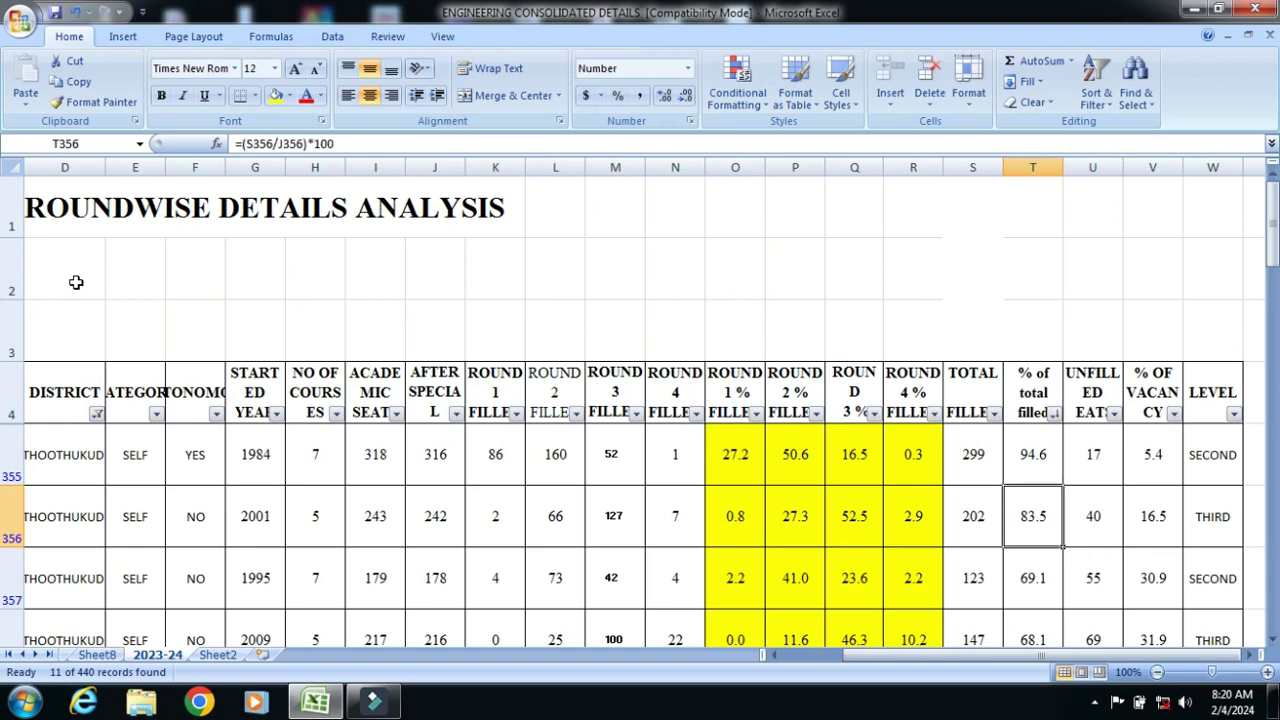
key(Left)
key(Left)
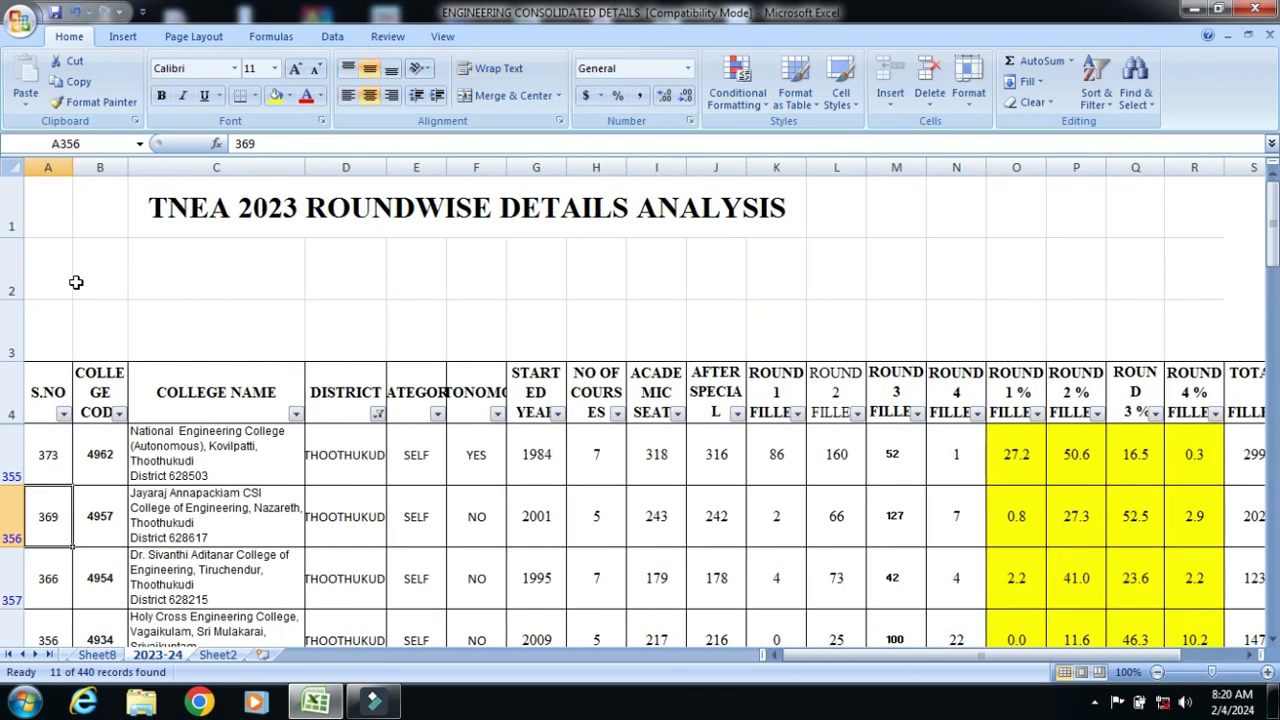
key(Right)
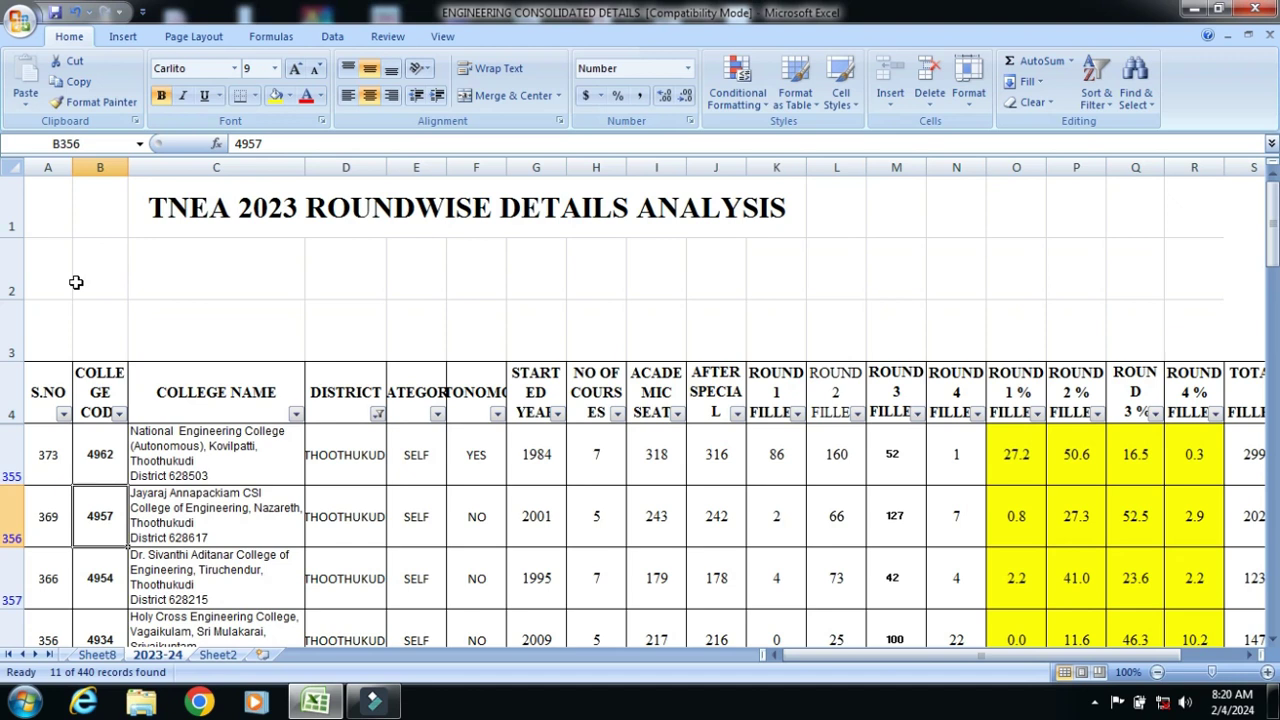
key(Right)
key(Right)
key(Right)
key(Right)
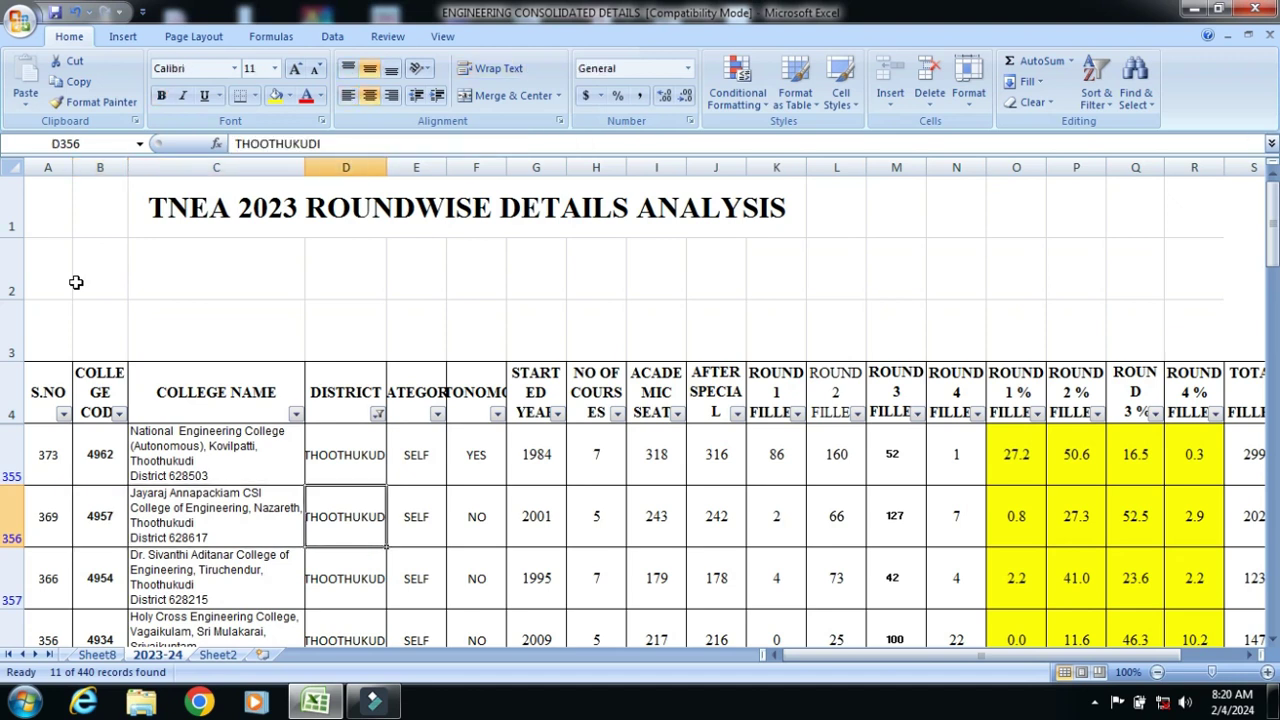
key(Right)
key(Right)
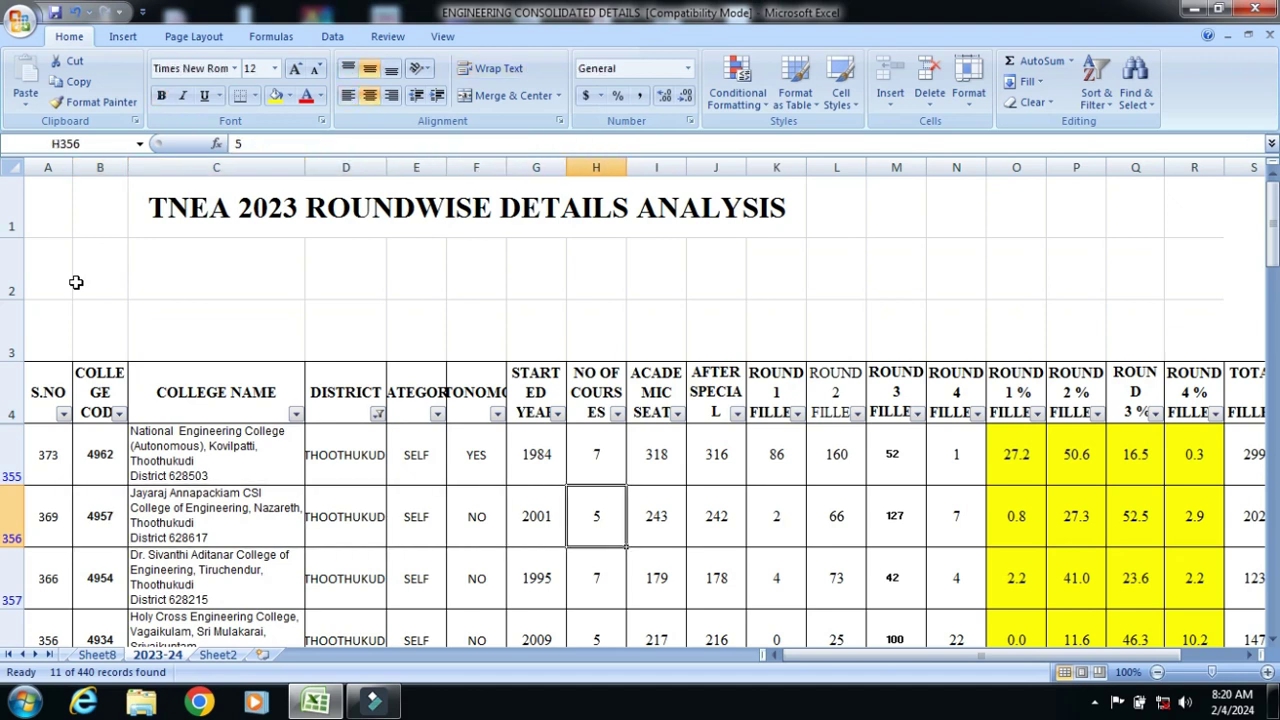
key(Right)
key(Right)
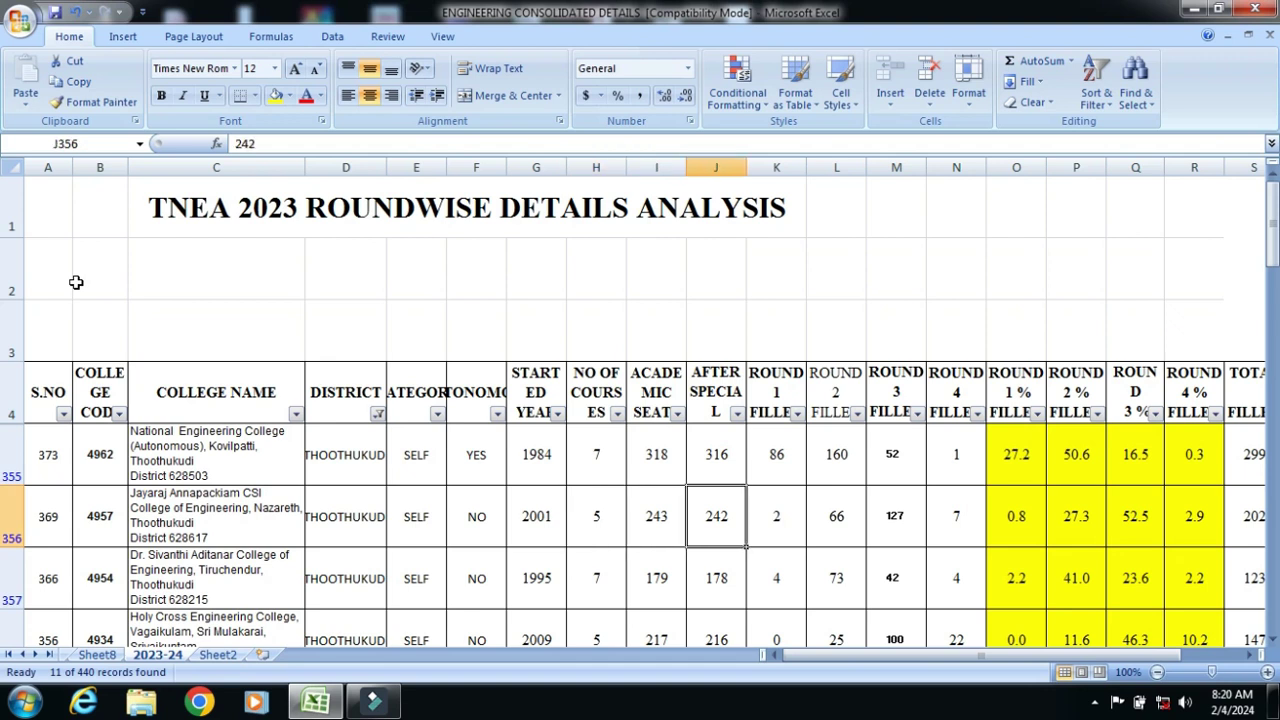
Step: Examine Jayaraj Annapackiam CSI College's round-wise filled seats, round percentages, total filled, fill percentage and unfilled seats in row 356
key(Right)
key(Right)
key(Right)
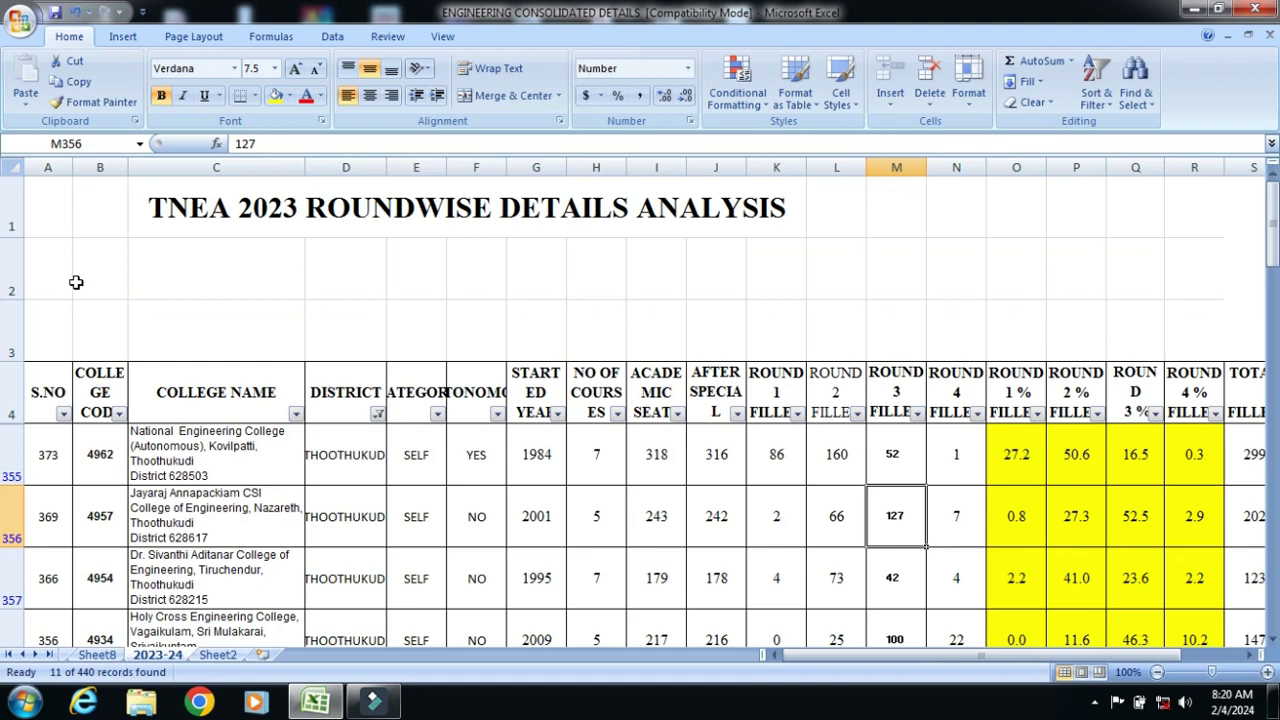
key(Right)
key(Right)
key(Right)
key(Right)
key(Right)
key(Right)
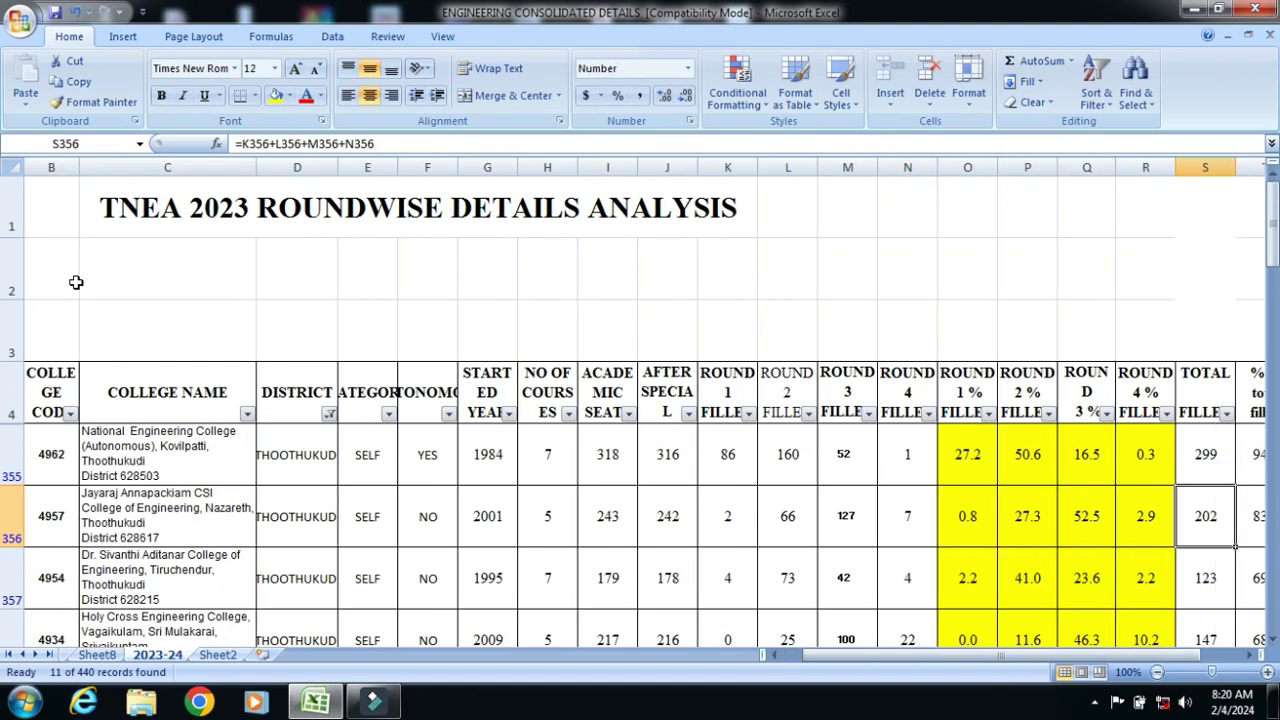
key(Right)
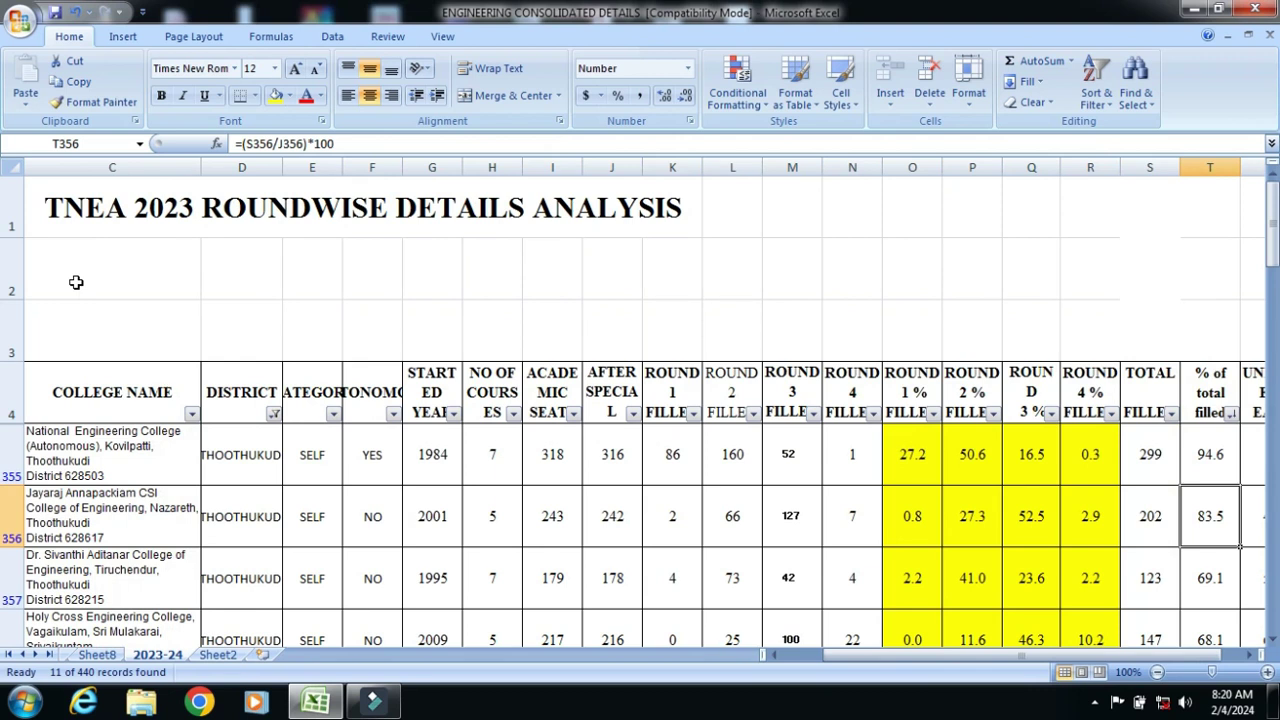
key(Right)
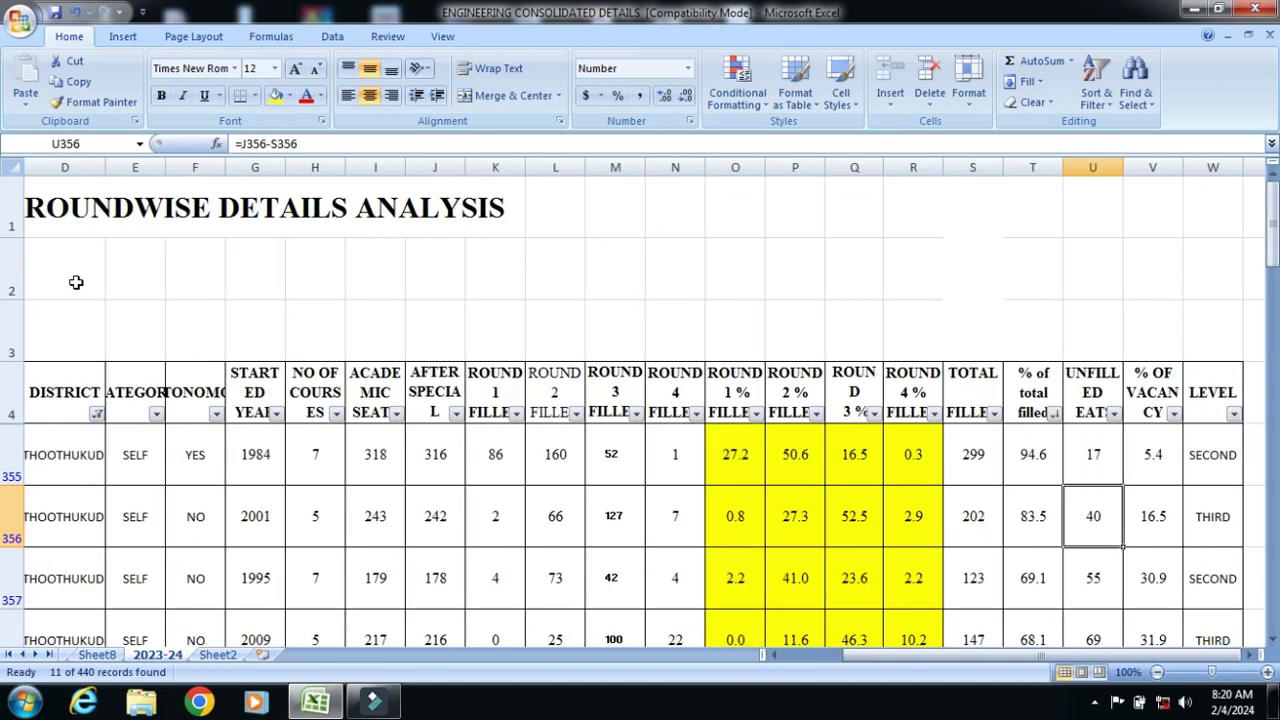
Step: Review the Dr. Sivanthi Aditanar College entry in row 357, from the serial number through the after-special seats column
key(Down)
key(Left)
key(Left)
key(Left)
key(Left)
key(Left)
key(Left)
key(Left)
key(Left)
key(Left)
key(Left)
key(Left)
key(Left)
key(Left)
key(Left)
key(Left)
key(Left)
key(Left)
key(Left)
key(Left)
key(Left)
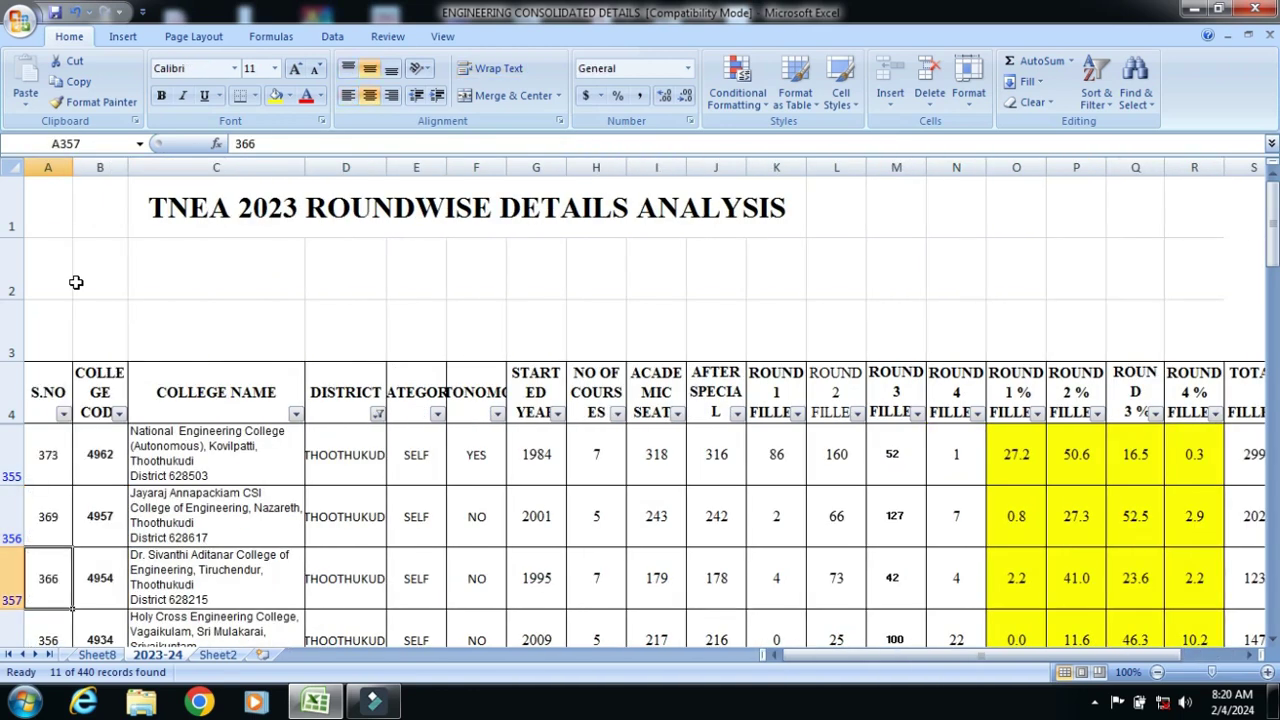
key(Right)
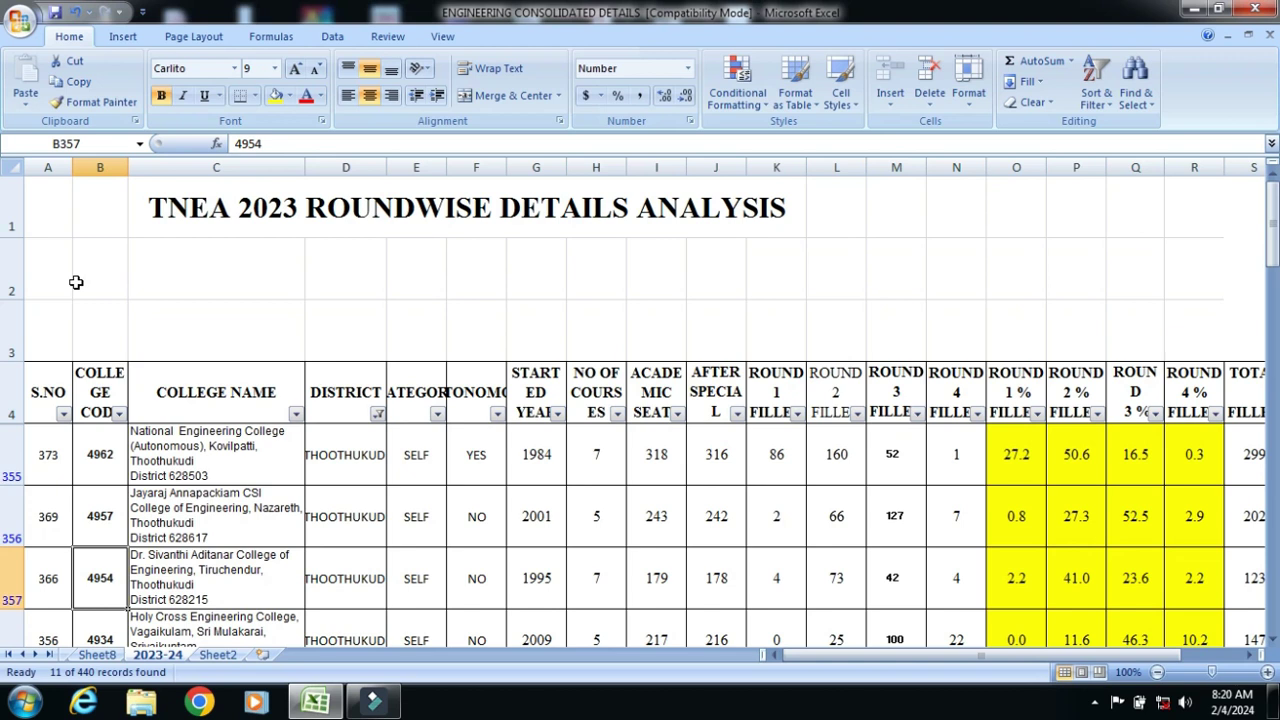
key(Right)
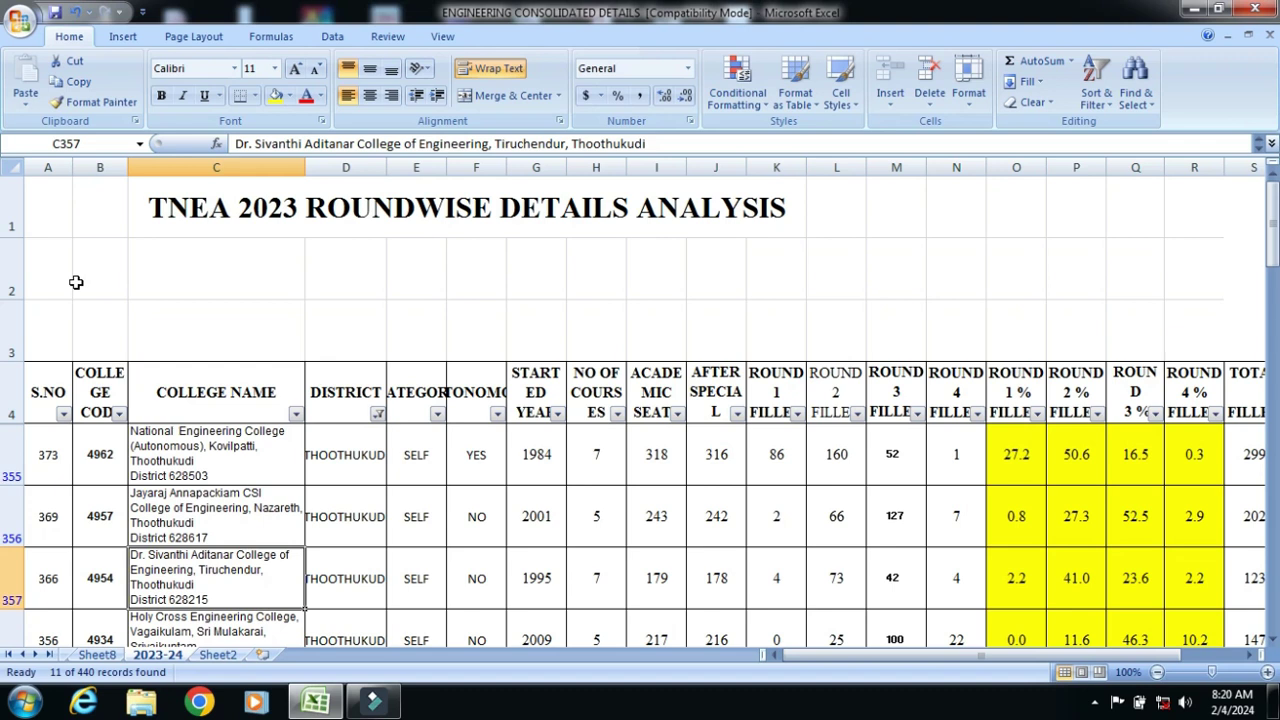
key(Right)
key(Right)
key(Right)
key(Right)
key(Right)
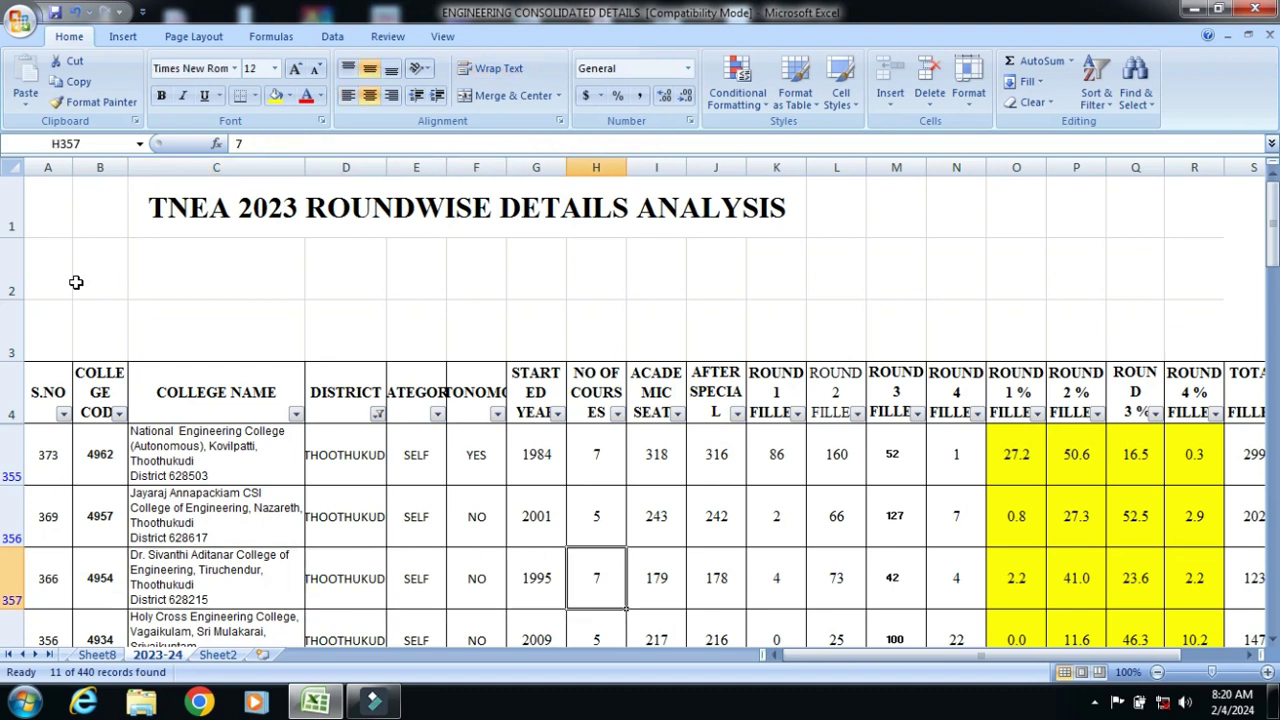
key(Right)
key(Right)
Step: Examine Dr. Sivanthi Aditanar College's round-wise filled seats, round percentages, total filled, fill percentage and unfilled seats in row 357
key(Right)
key(Right)
key(Right)
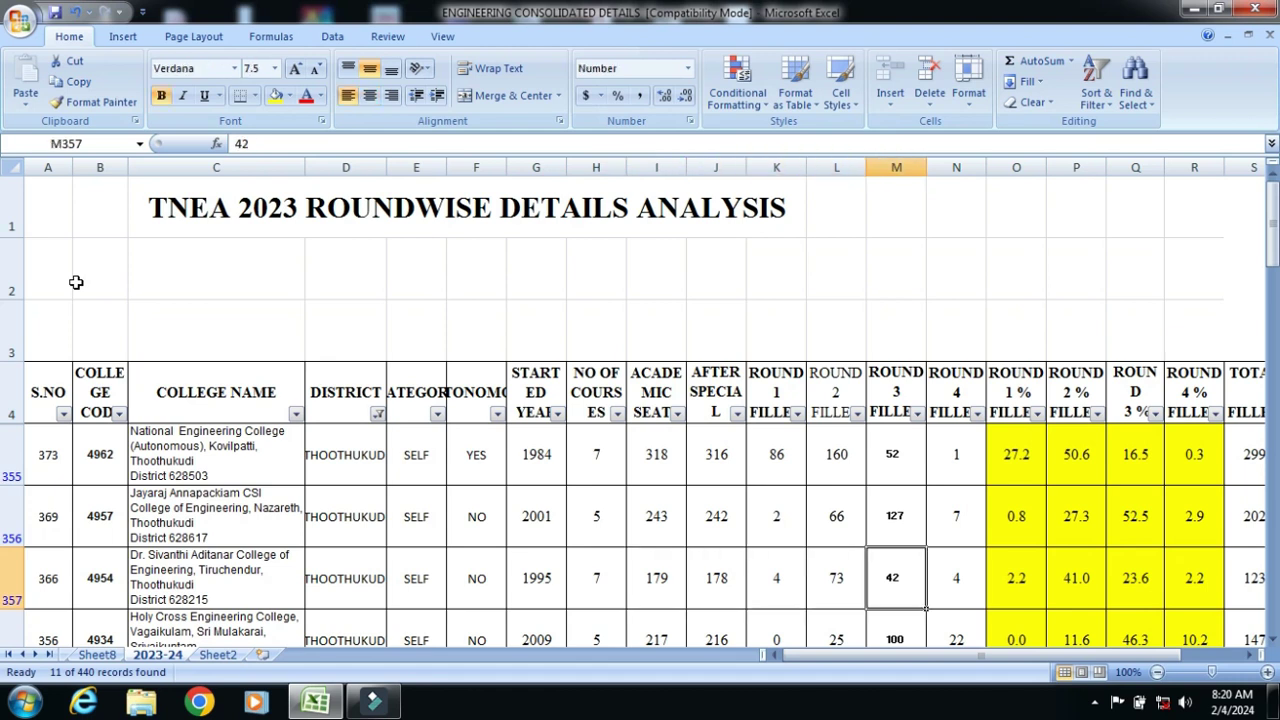
key(Left)
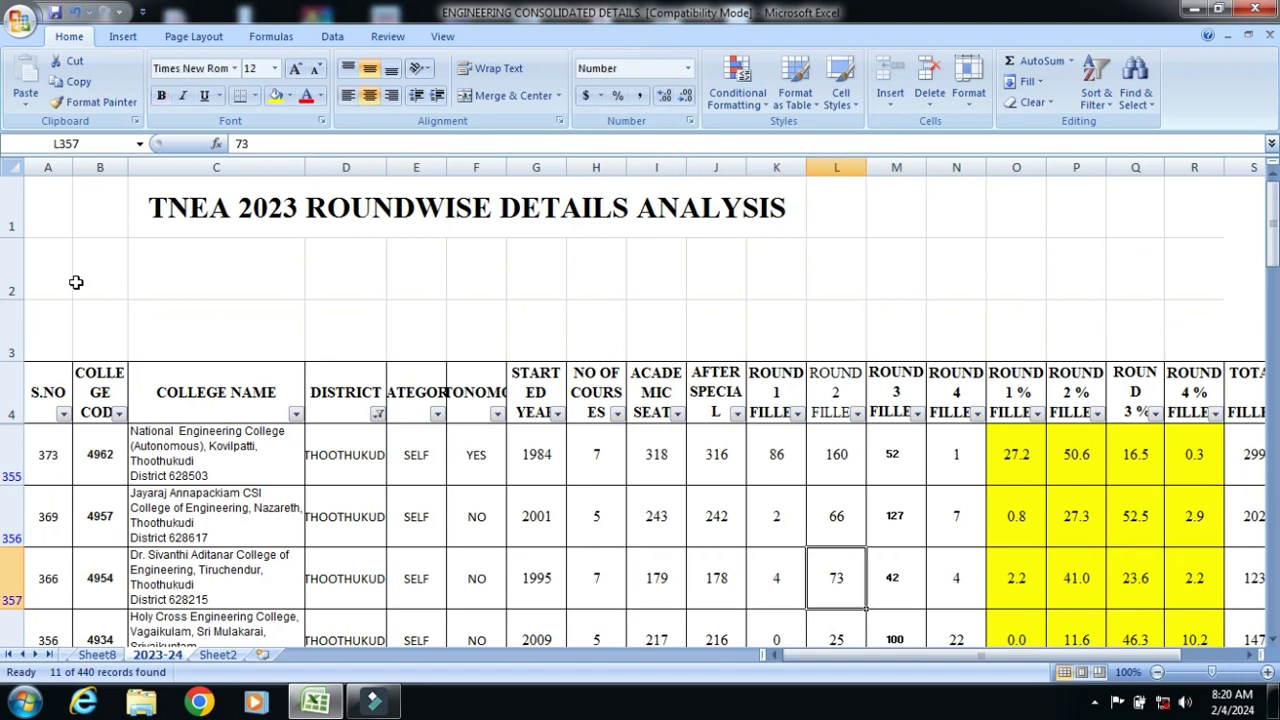
key(Right)
key(Right)
key(Right)
key(Right)
key(Right)
key(Right)
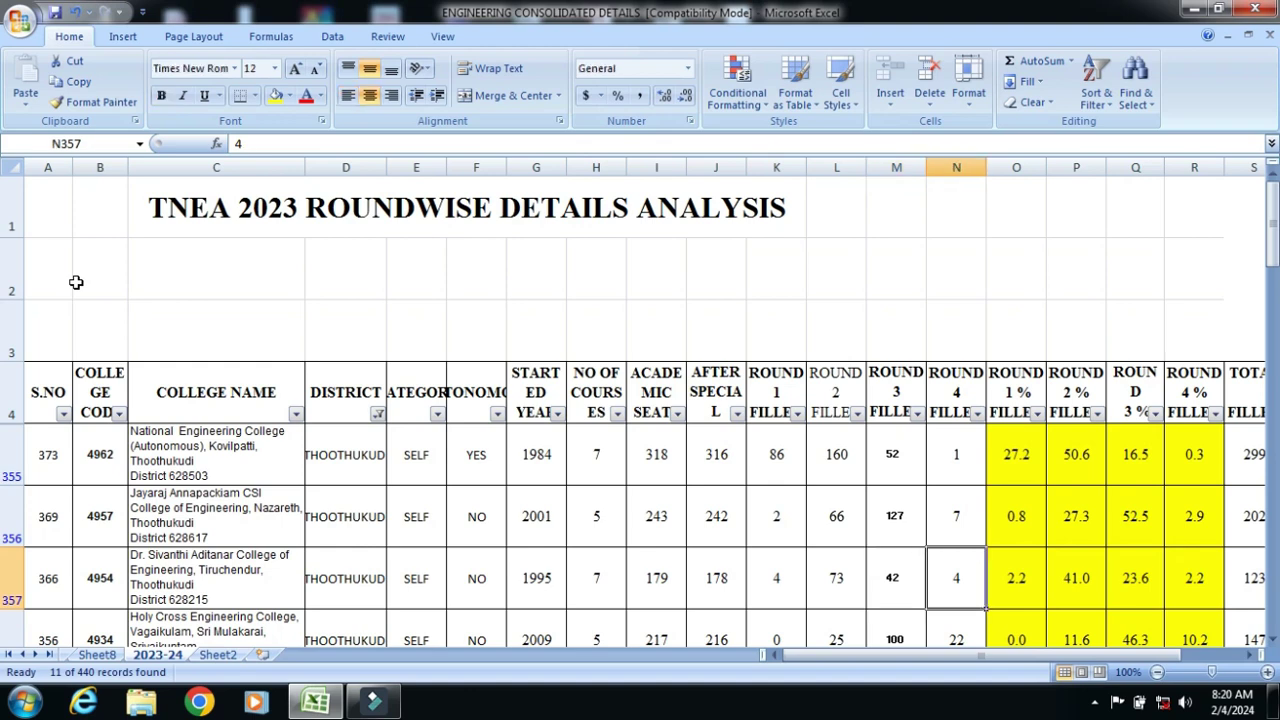
key(Right)
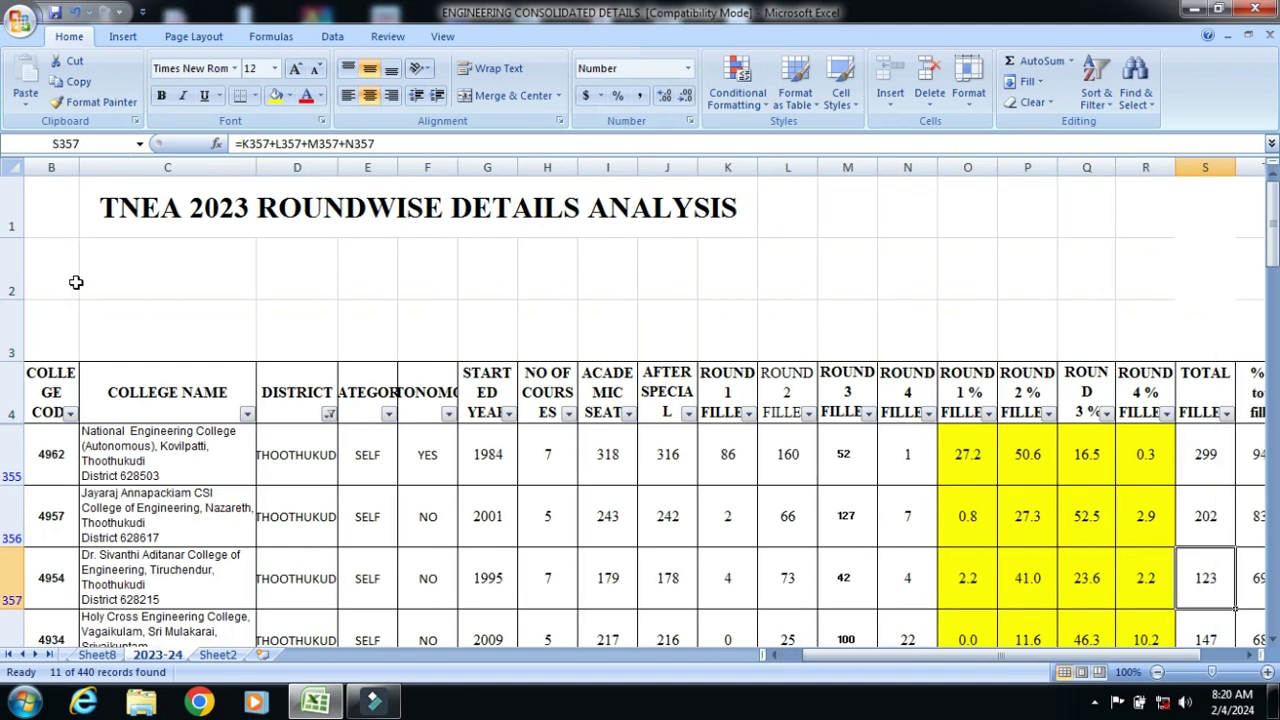
key(Right)
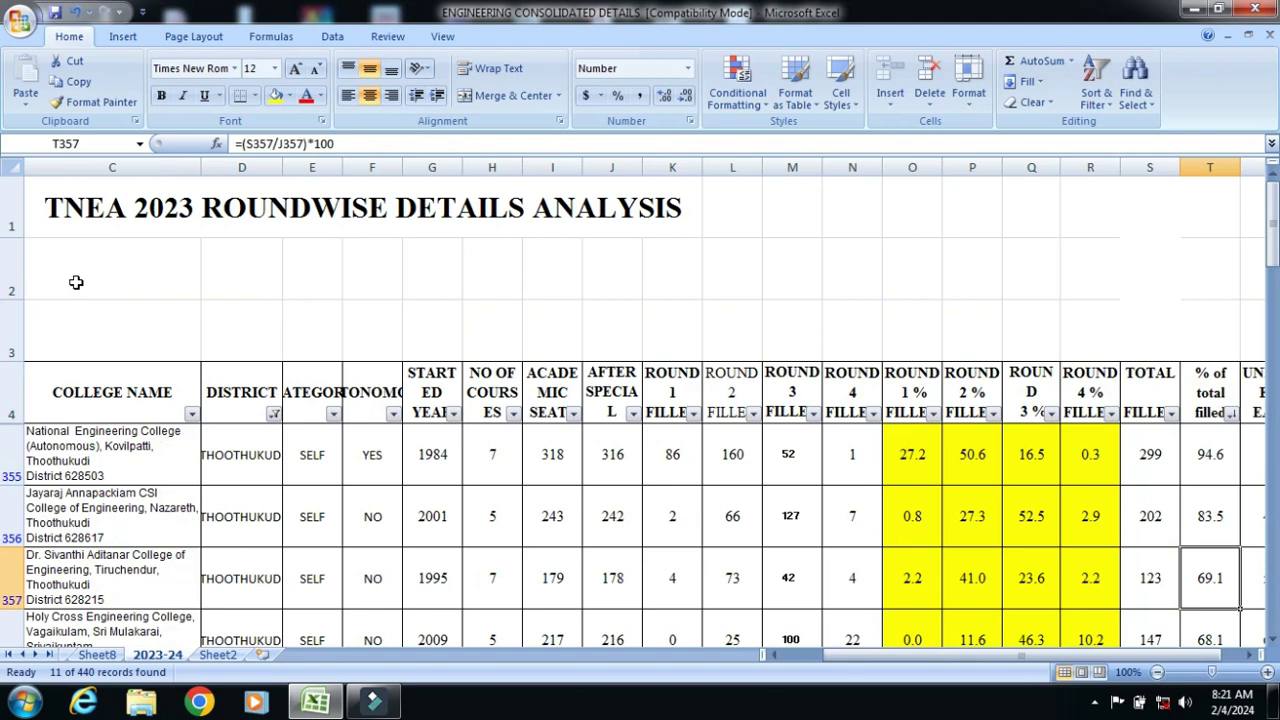
key(Right)
Step: Review the Holy Cross Engineering College entry in row 358, from the serial number through the after-special seats column
key(Down)
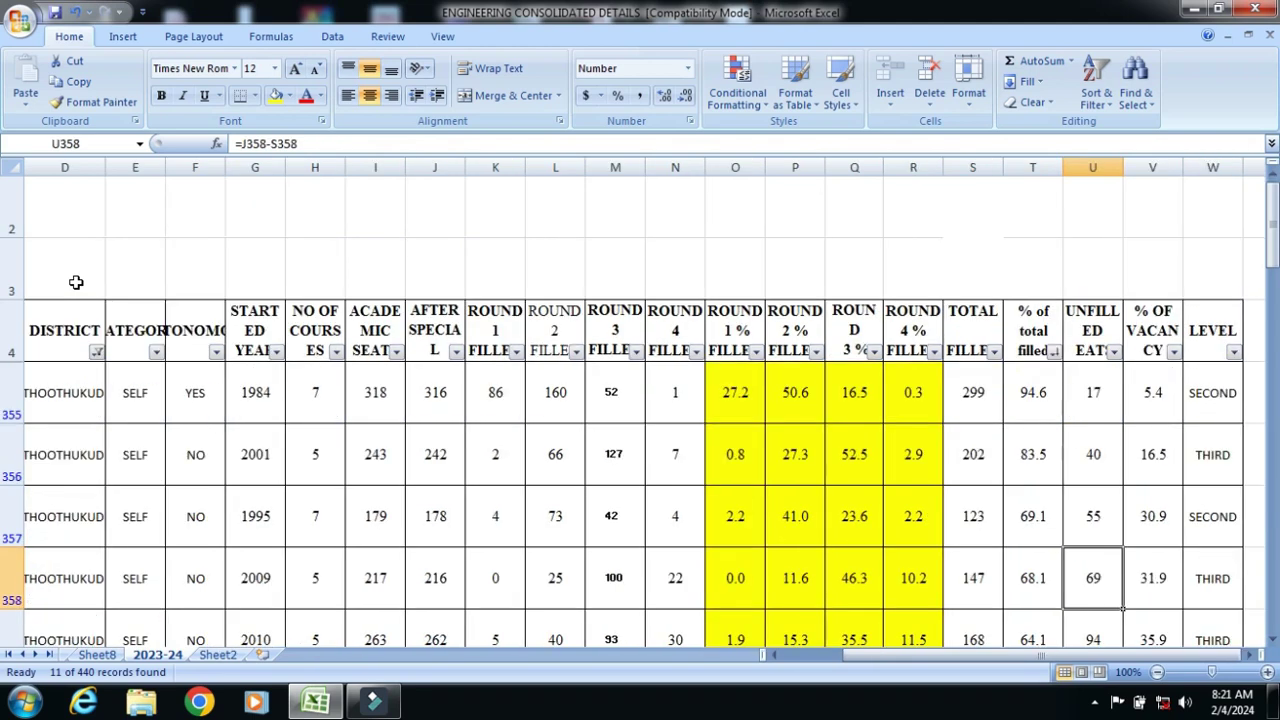
key(Left)
key(Left)
key(Left)
key(Left)
key(Left)
key(Left)
key(Left)
key(Left)
key(Left)
key(Left)
key(Left)
key(Left)
key(Left)
key(Left)
key(Left)
key(Left)
key(Left)
key(Left)
key(Left)
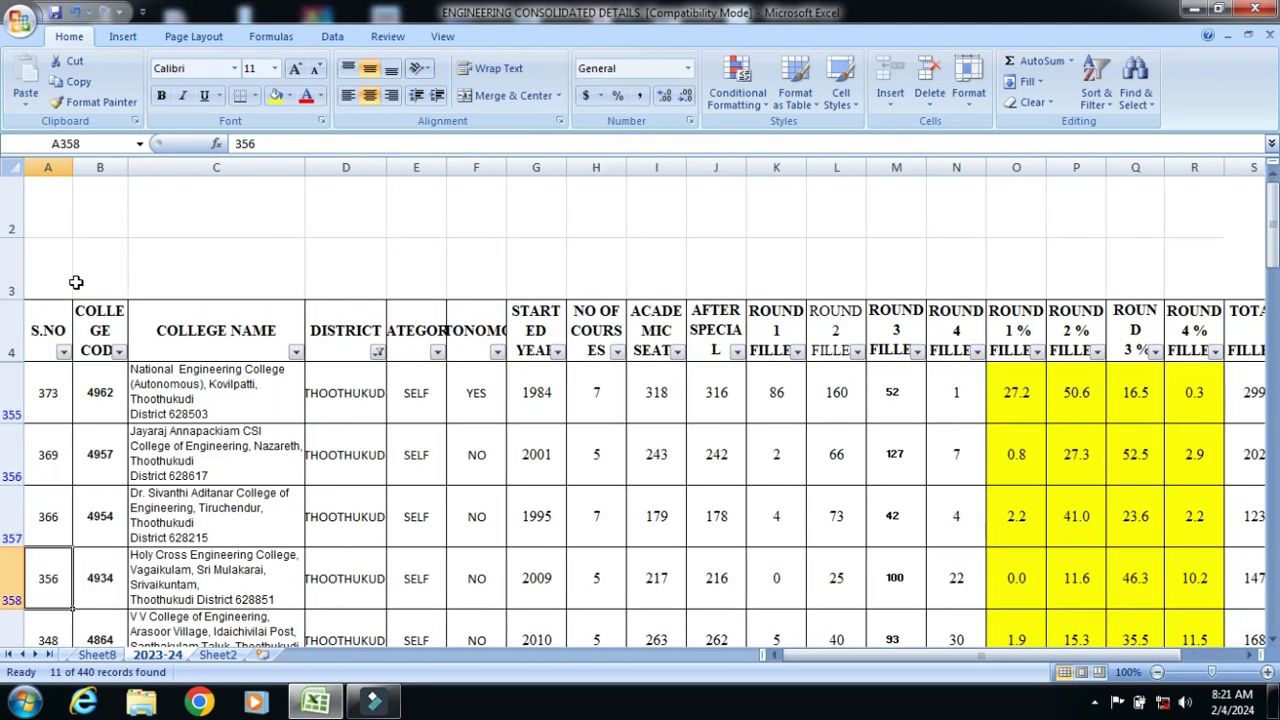
key(Right)
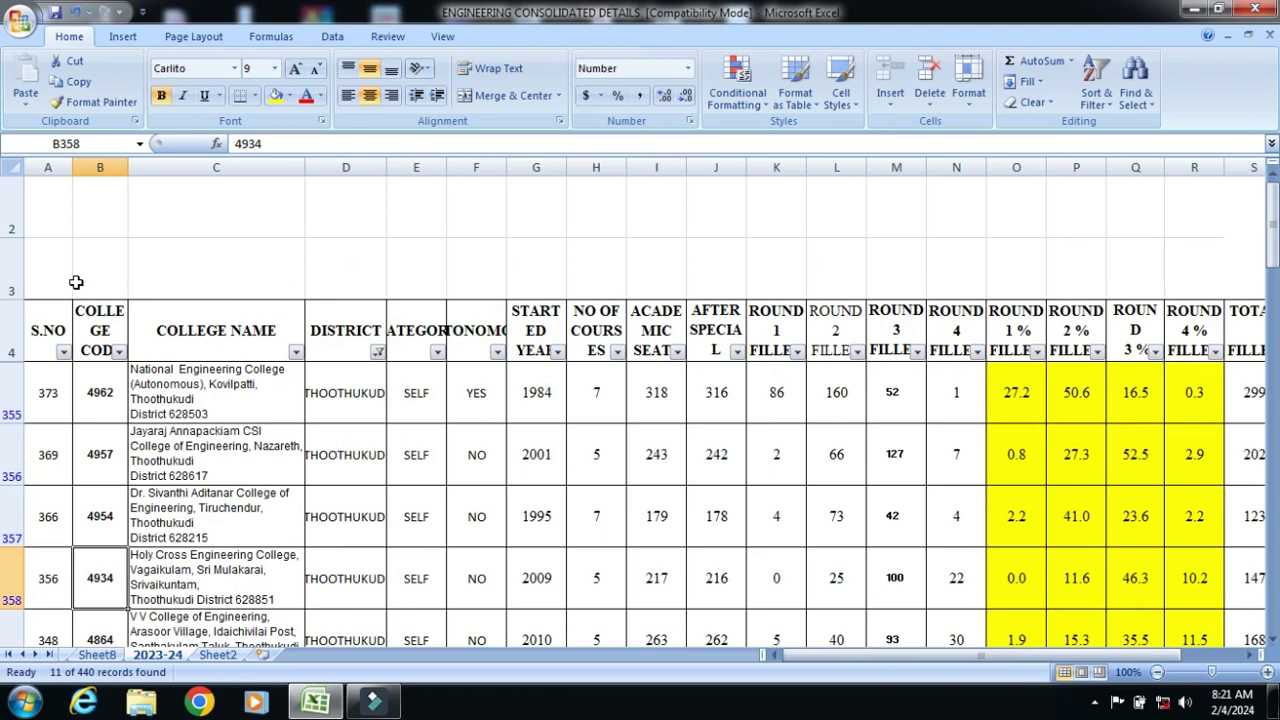
key(Right)
key(Right)
key(Right)
key(Right)
key(Right)
key(Right)
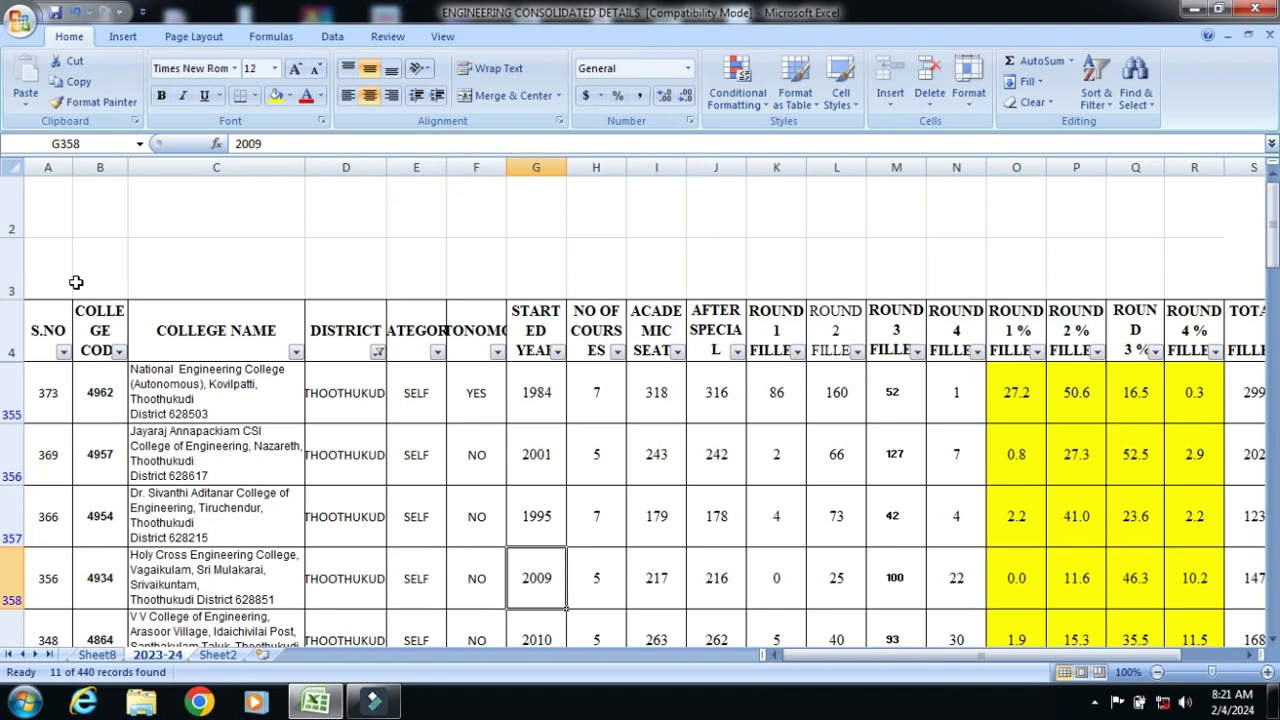
key(Right)
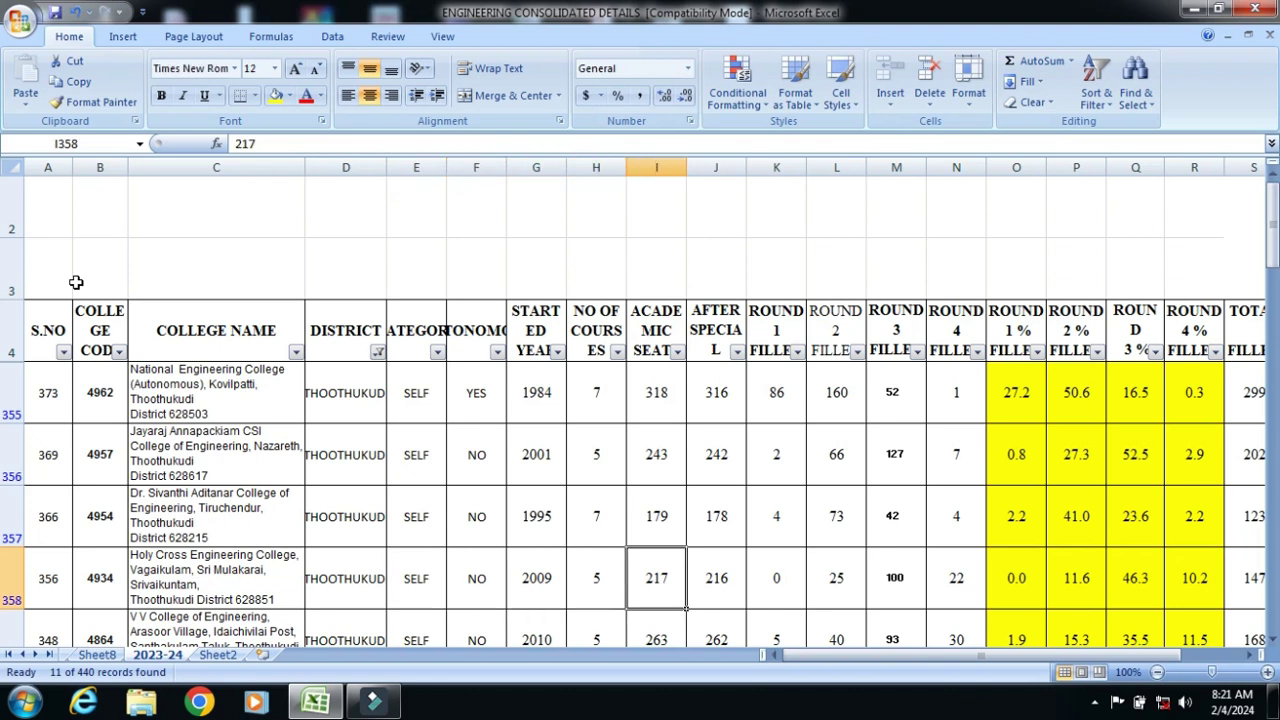
key(Right)
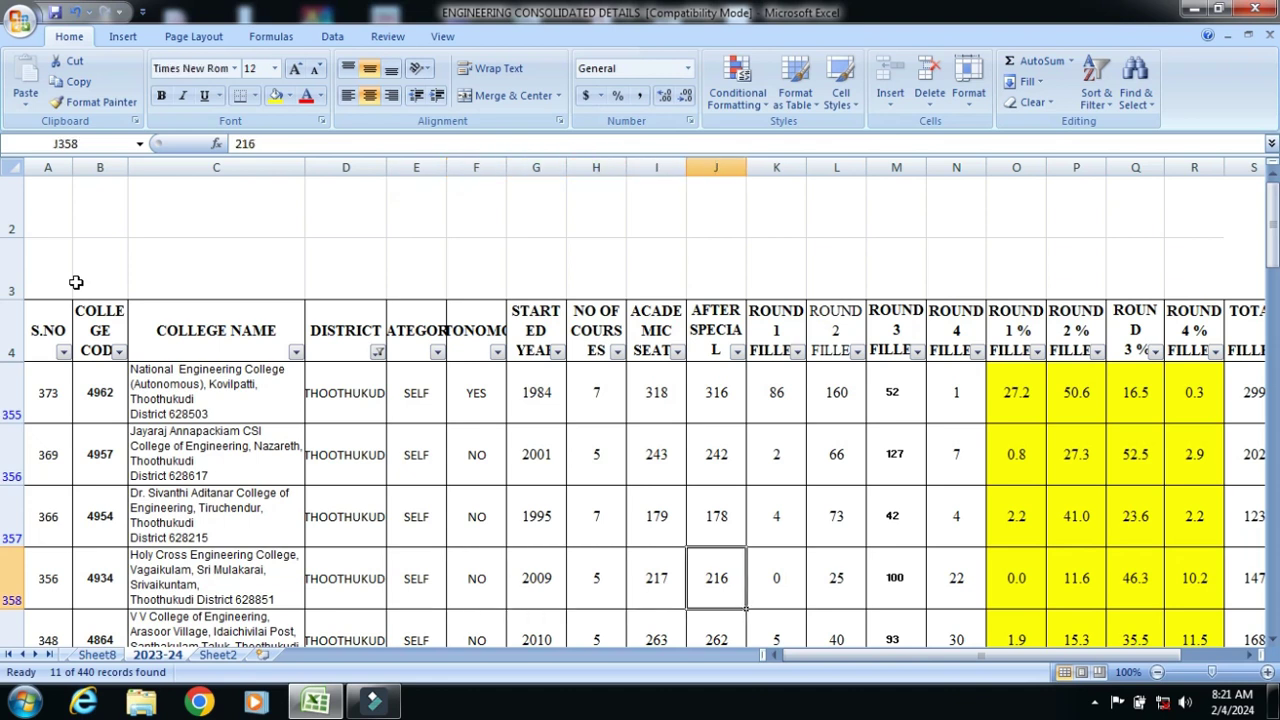
Step: Examine Holy Cross Engineering College's round-wise filled seats, round percentages, total filled, fill percentage and unfilled seats in row 358
key(Right)
key(Right)
key(Right)
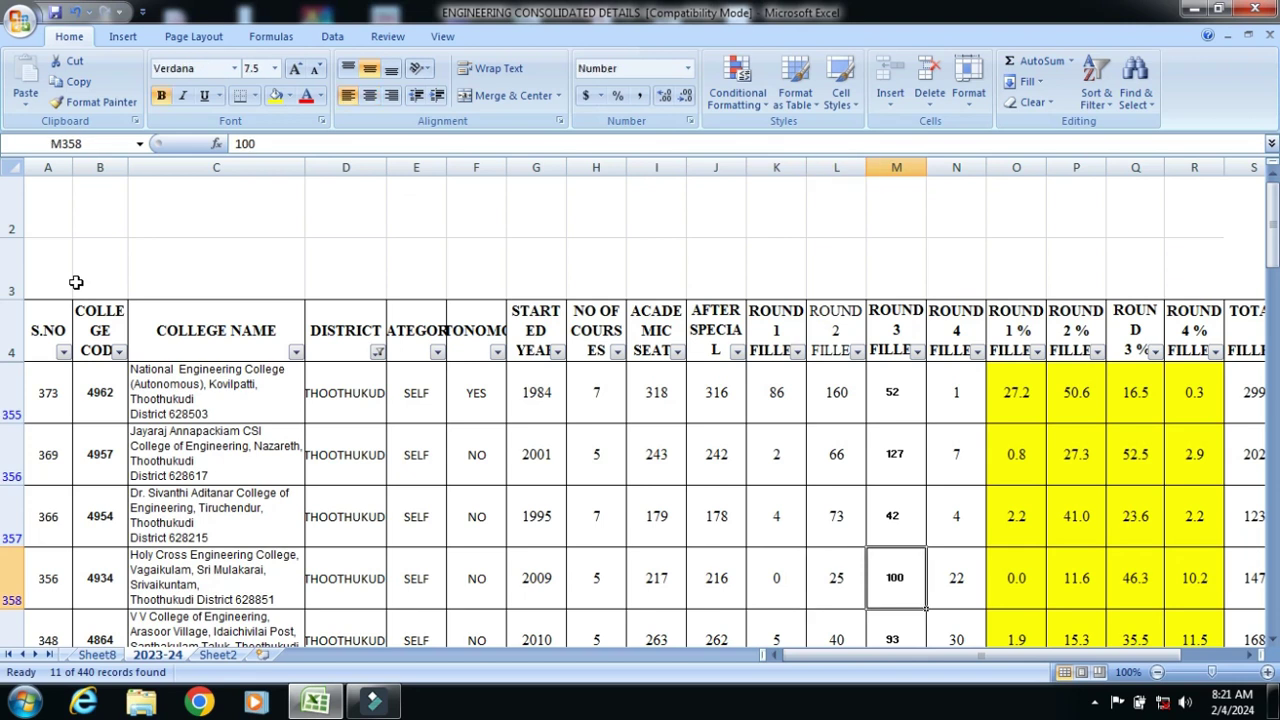
key(Right)
key(Right)
key(Right)
key(Right)
key(Right)
key(Right)
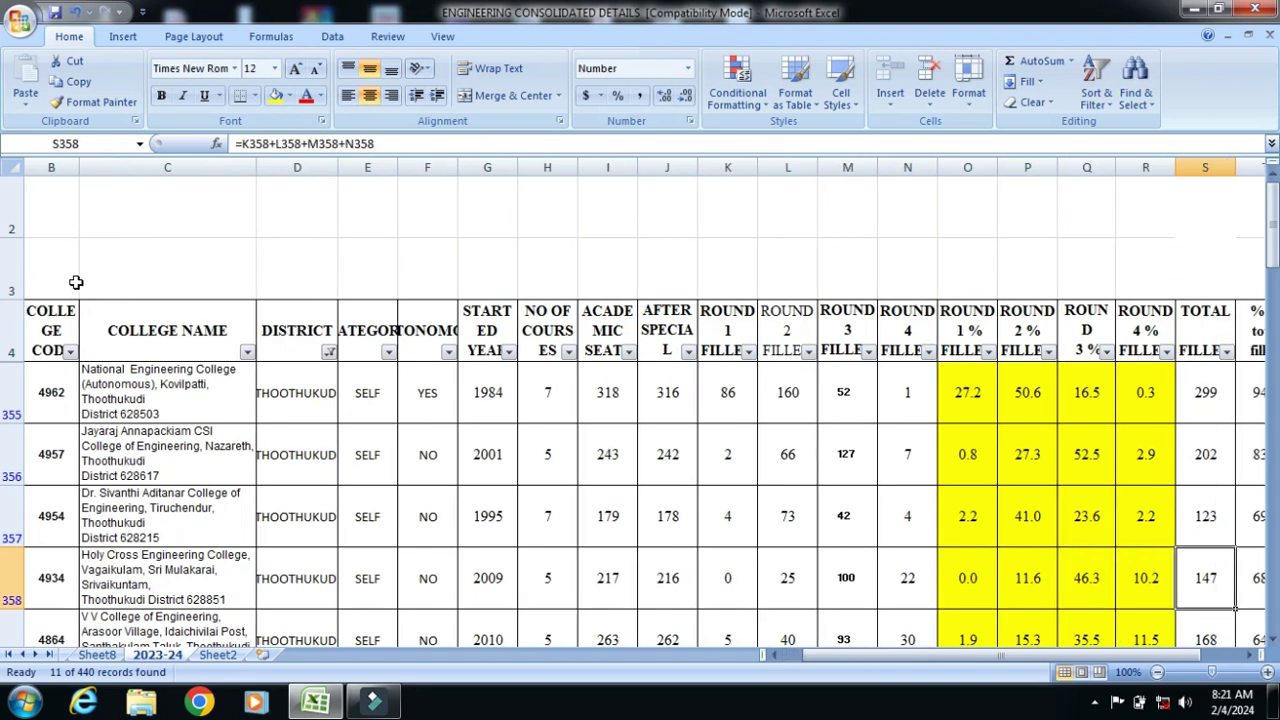
key(Right)
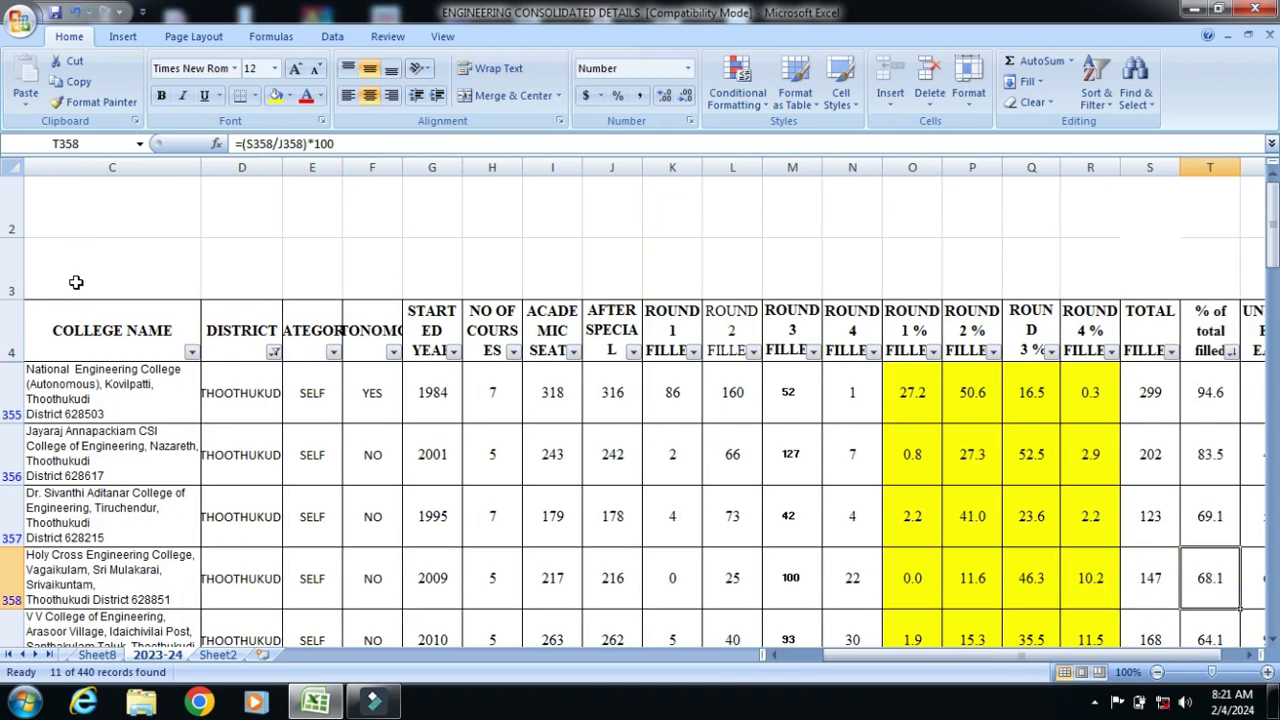
key(Right)
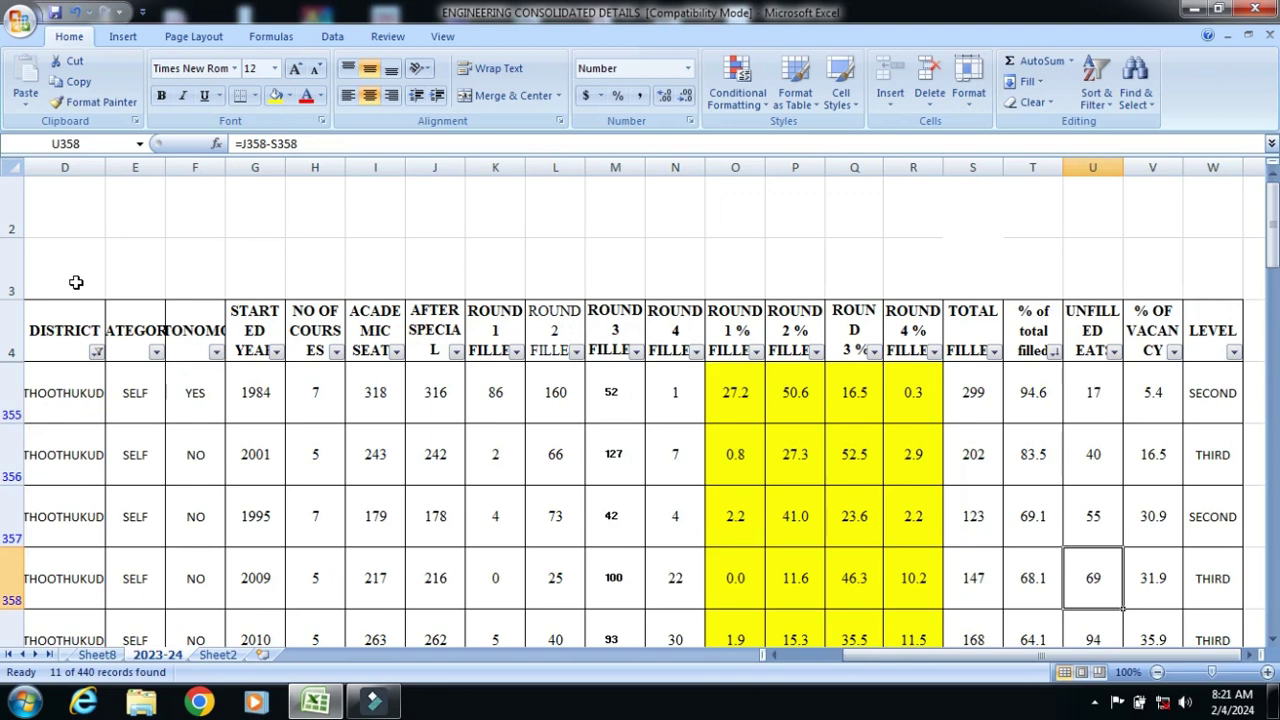
Step: Review the V V College of Engineering entry in row 359, from the college name through the after-special seats column
key(Down)
key(Left)
key(Left)
key(Left)
key(Left)
key(Left)
key(Left)
key(Left)
key(Left)
key(Left)
key(Left)
key(Left)
key(Left)
key(Left)
key(Left)
key(Left)
key(Left)
key(Left)
key(Left)
key(Left)
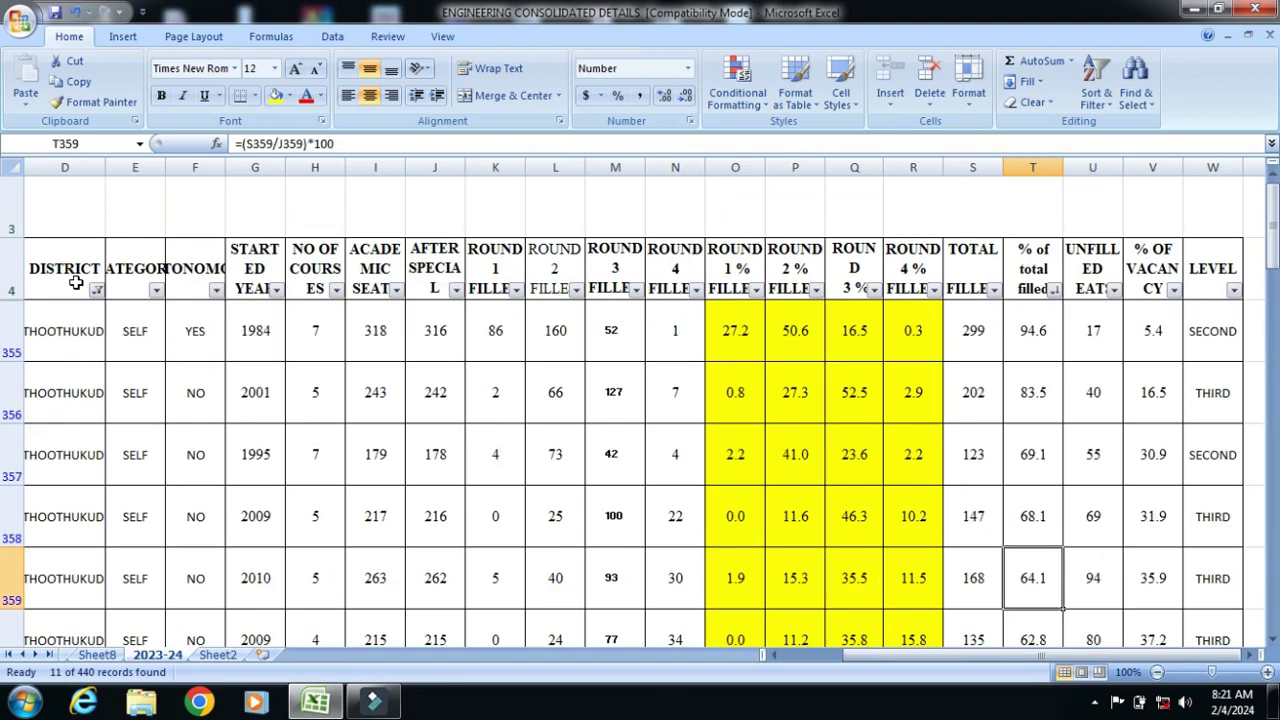
key(Right)
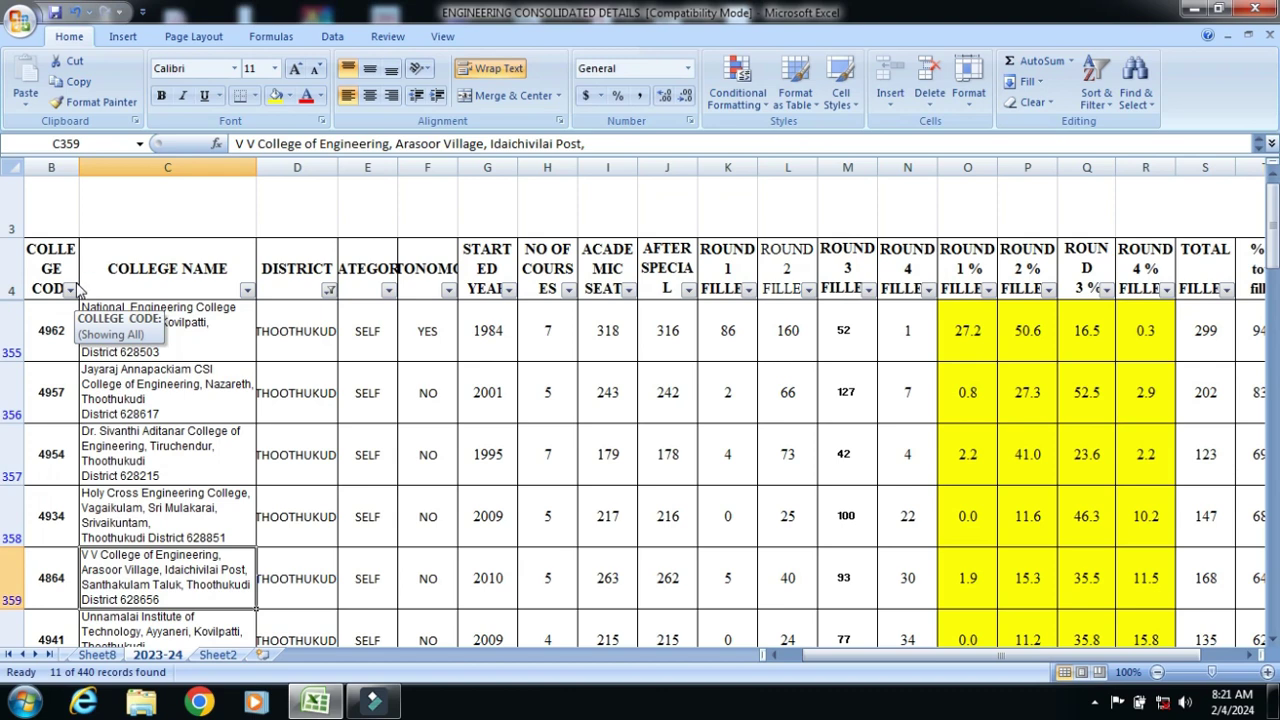
key(Right)
key(Right)
key(Right)
key(Right)
key(Right)
key(Right)
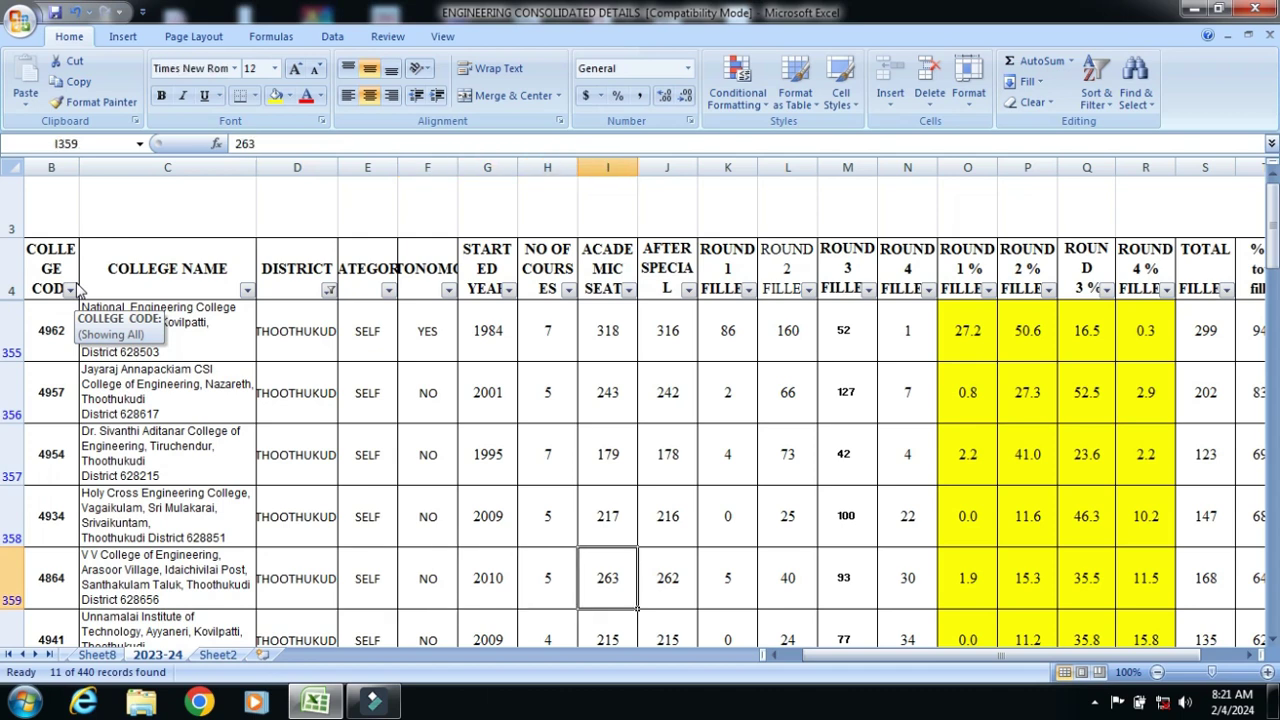
key(Right)
Step: Examine V V College of Engineering's round-wise filled seats, round percentages, total filled, fill percentage and unfilled seats in row 359
key(Right)
key(Right)
key(Right)
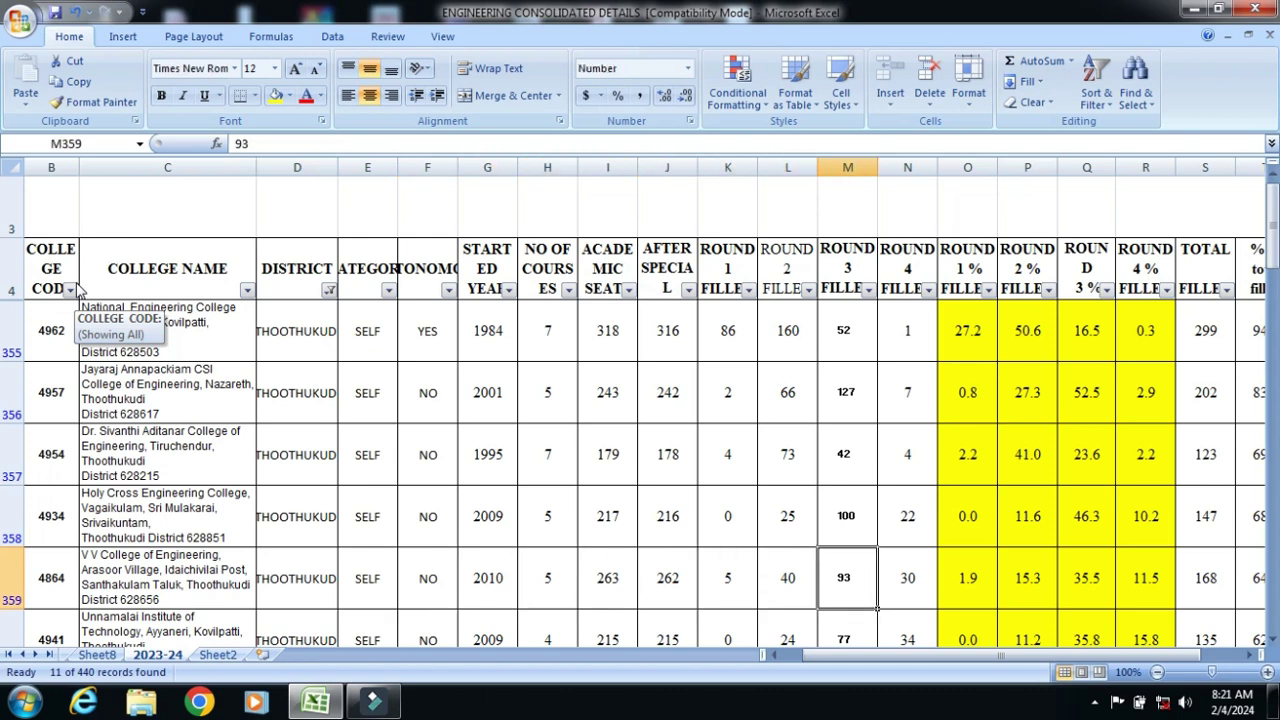
key(Right)
key(Right)
key(Right)
key(Right)
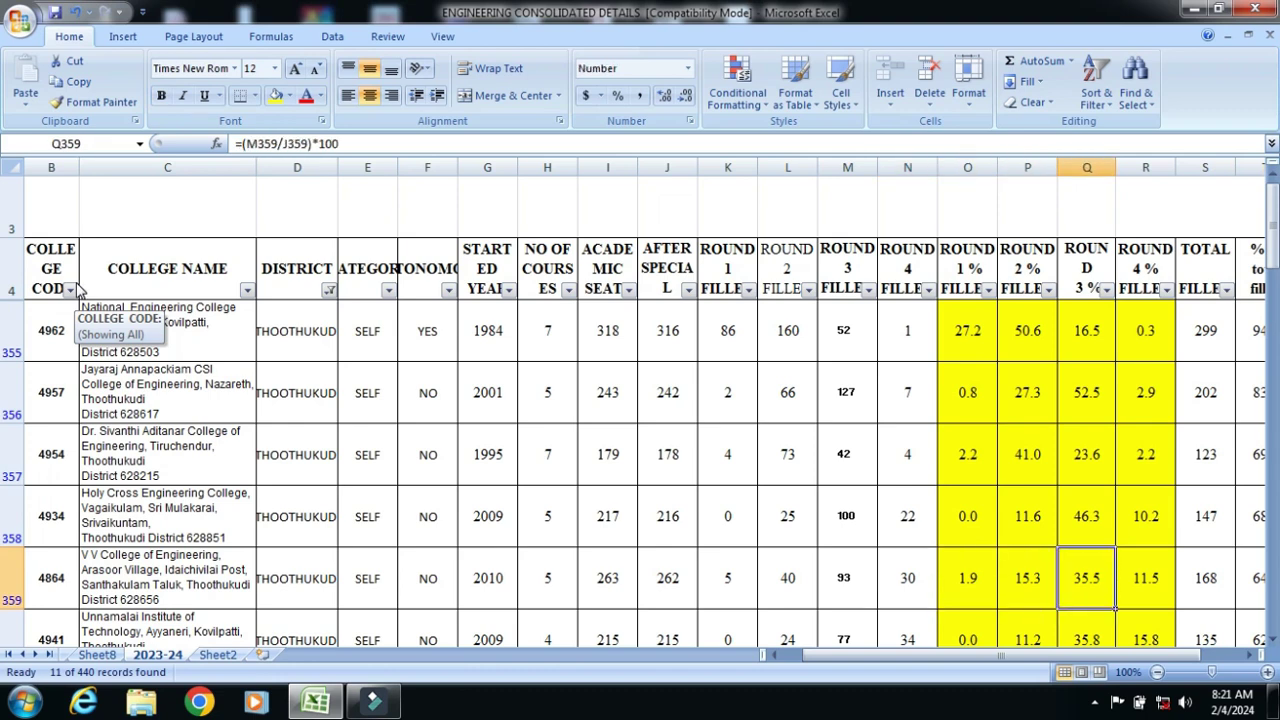
key(Right)
key(Right)
key(Right)
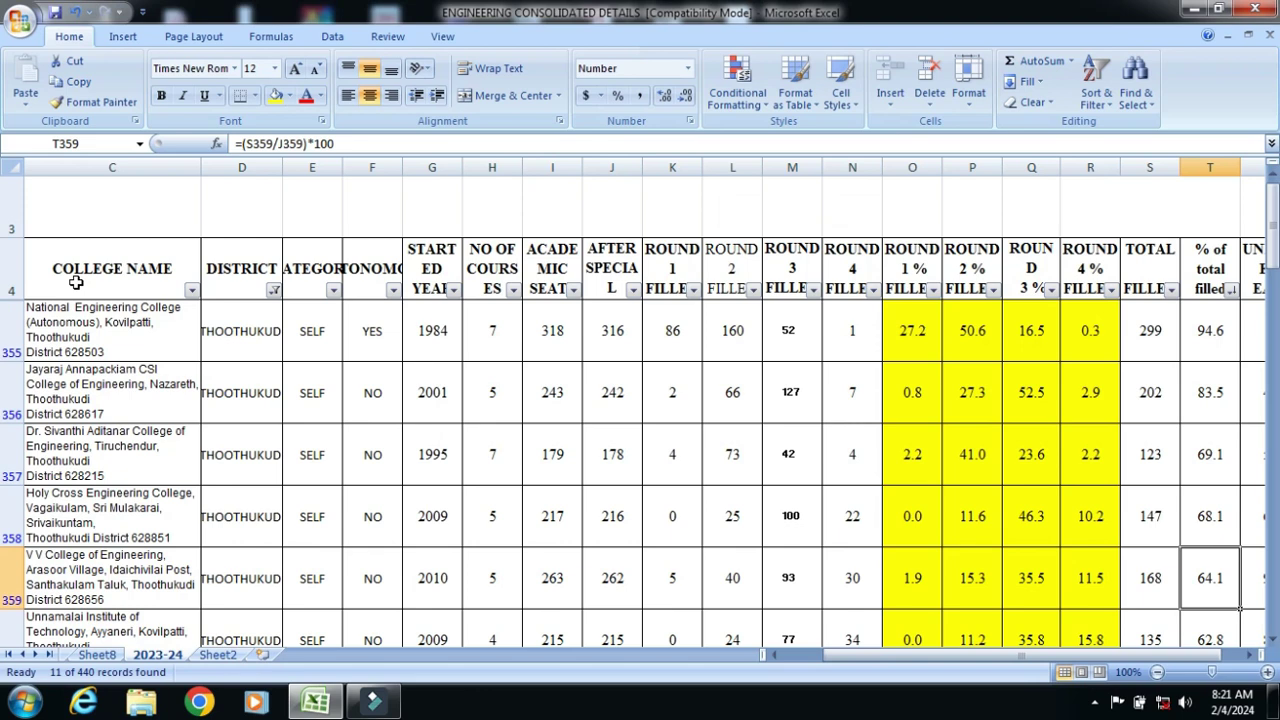
scroll(75, 282, right, 1)
Step: Review the Unnamalai Institute of Technology entry in row 360, from the serial number through the after-special seats column
key(Down)
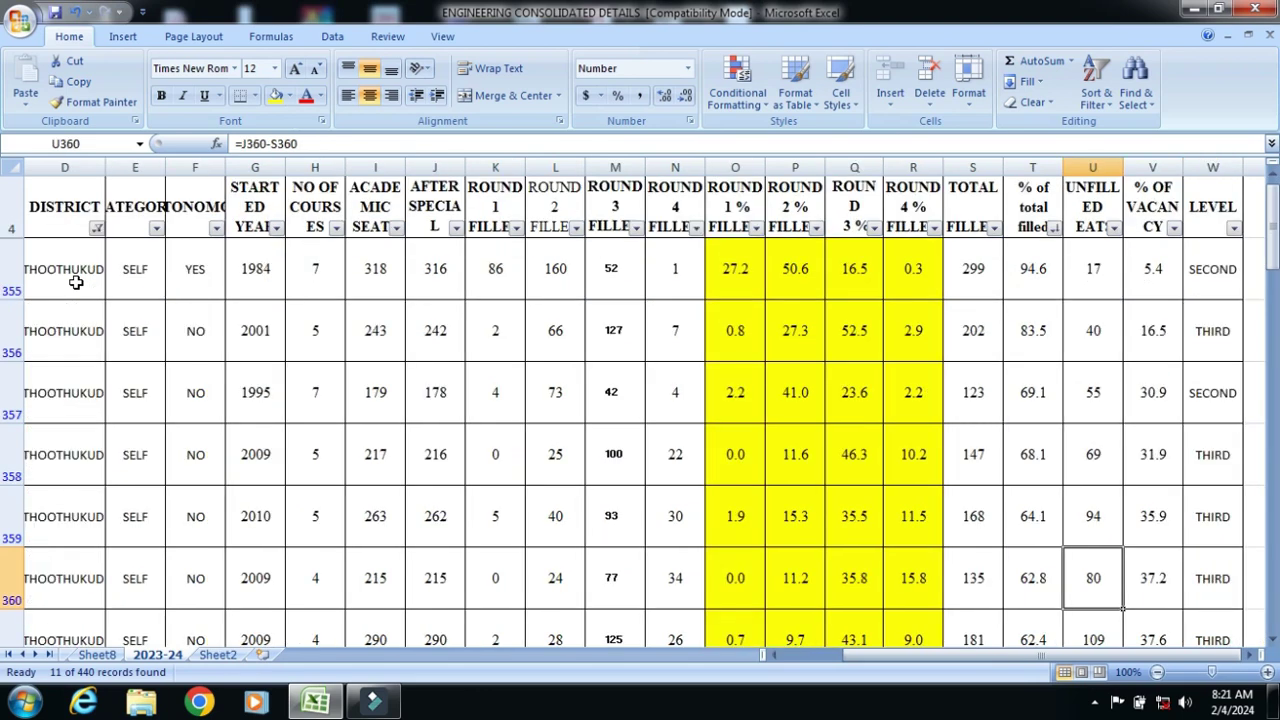
key(Left)
key(Left)
key(Left)
key(Left)
key(Left)
key(Left)
key(Left)
key(Left)
key(Left)
key(Left)
key(Left)
key(Left)
key(Left)
key(Left)
key(Left)
key(Left)
key(Left)
key(Left)
key(Left)
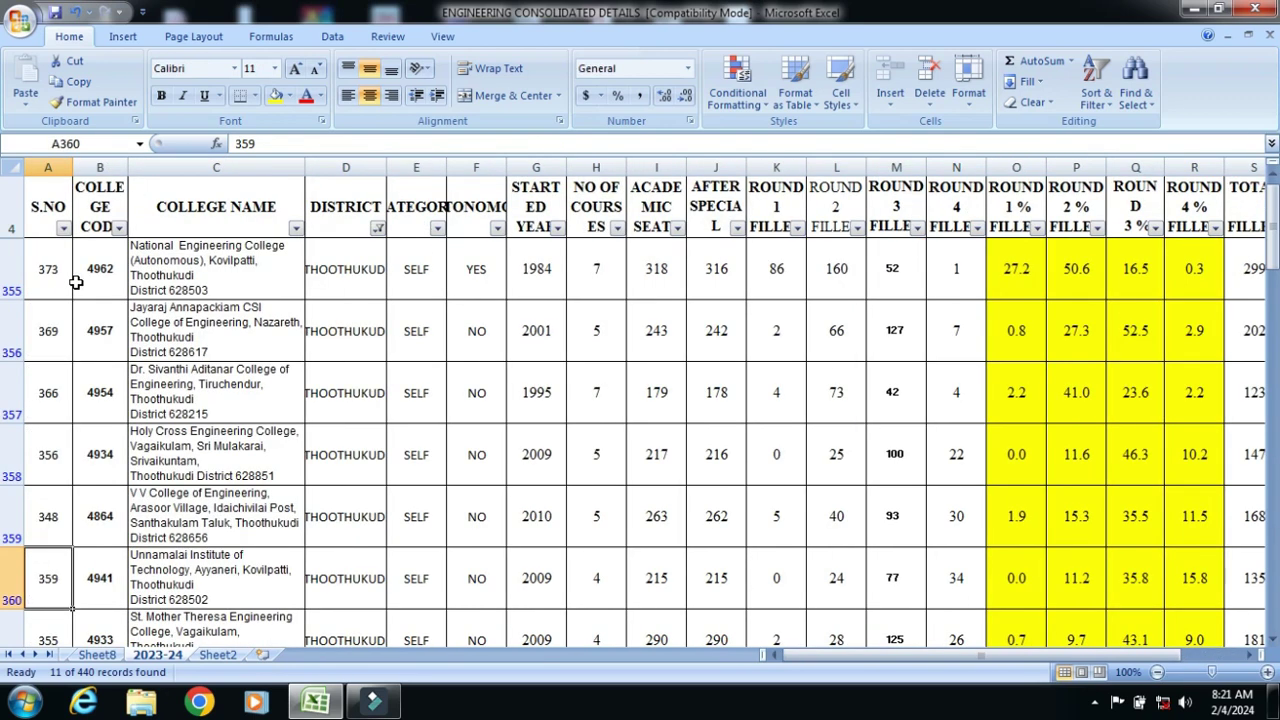
key(Right)
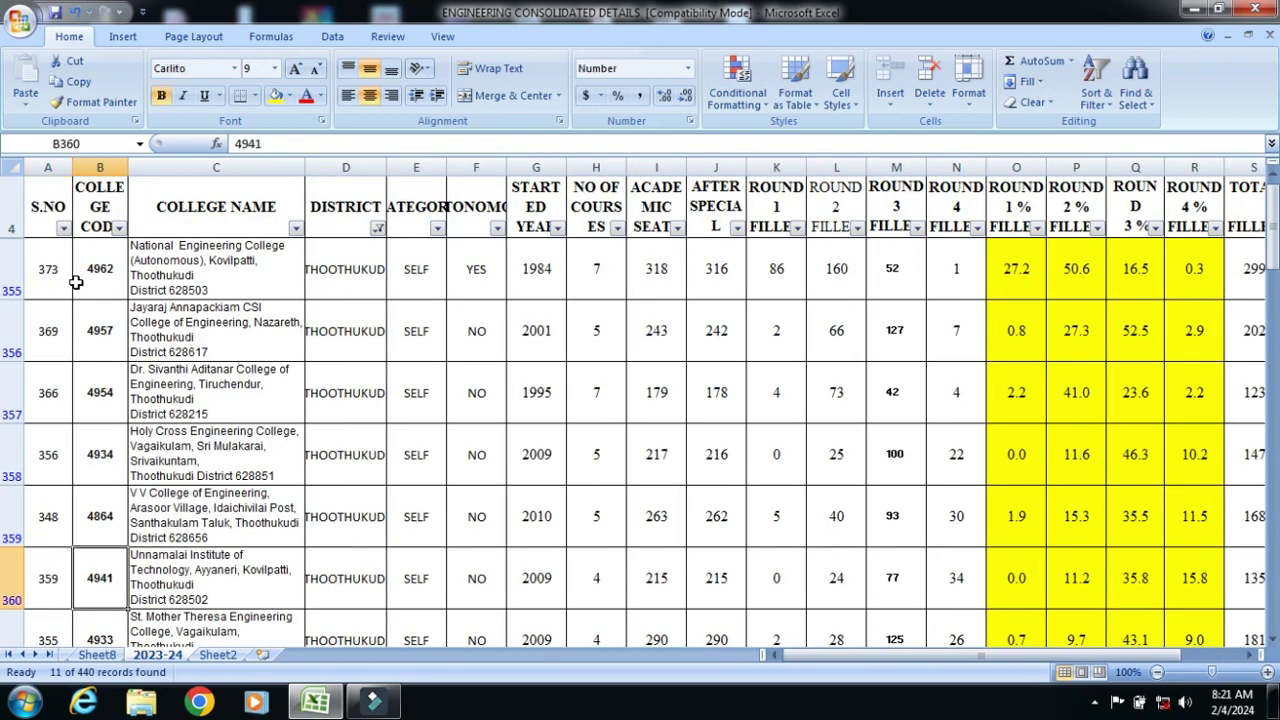
key(Right)
key(Right)
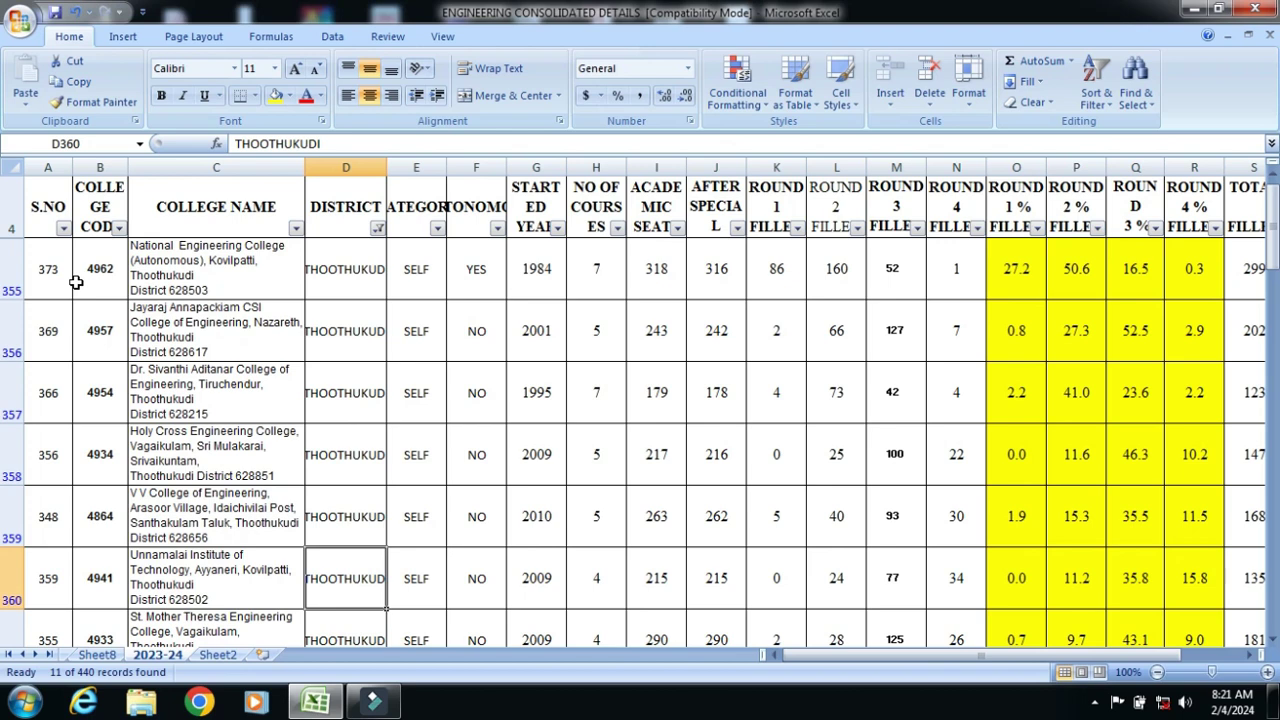
key(Right)
key(Right)
key(Right)
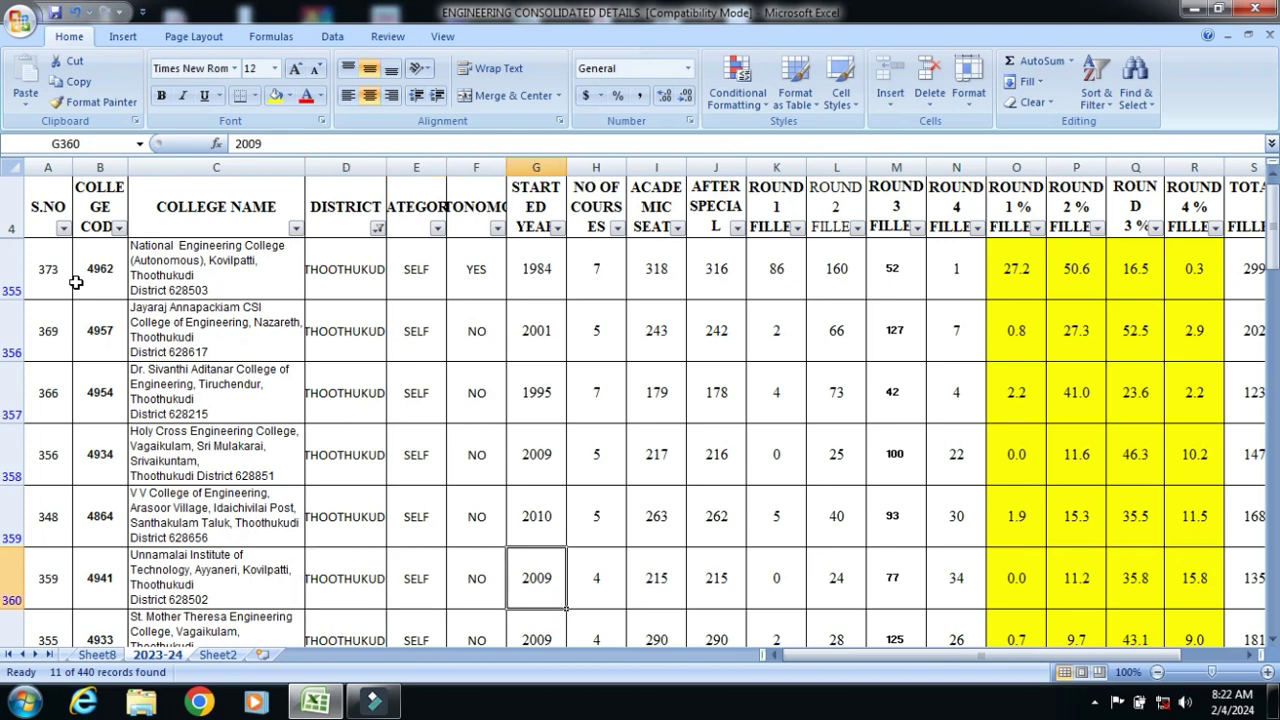
key(Right)
key(Right)
key(Right)
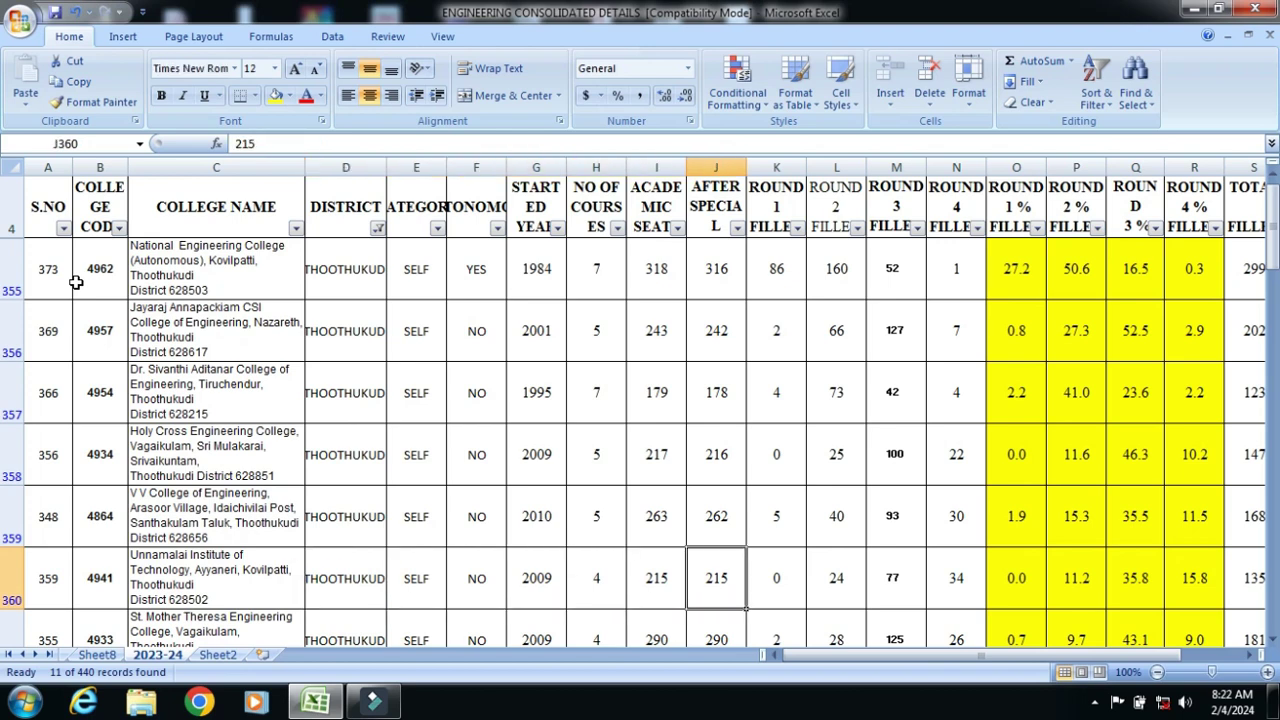
Step: Examine Unnamalai Institute of Technology's round-wise filled seats, round percentages, total filled, fill percentage and unfilled seats in row 360
key(Right)
key(Right)
key(Right)
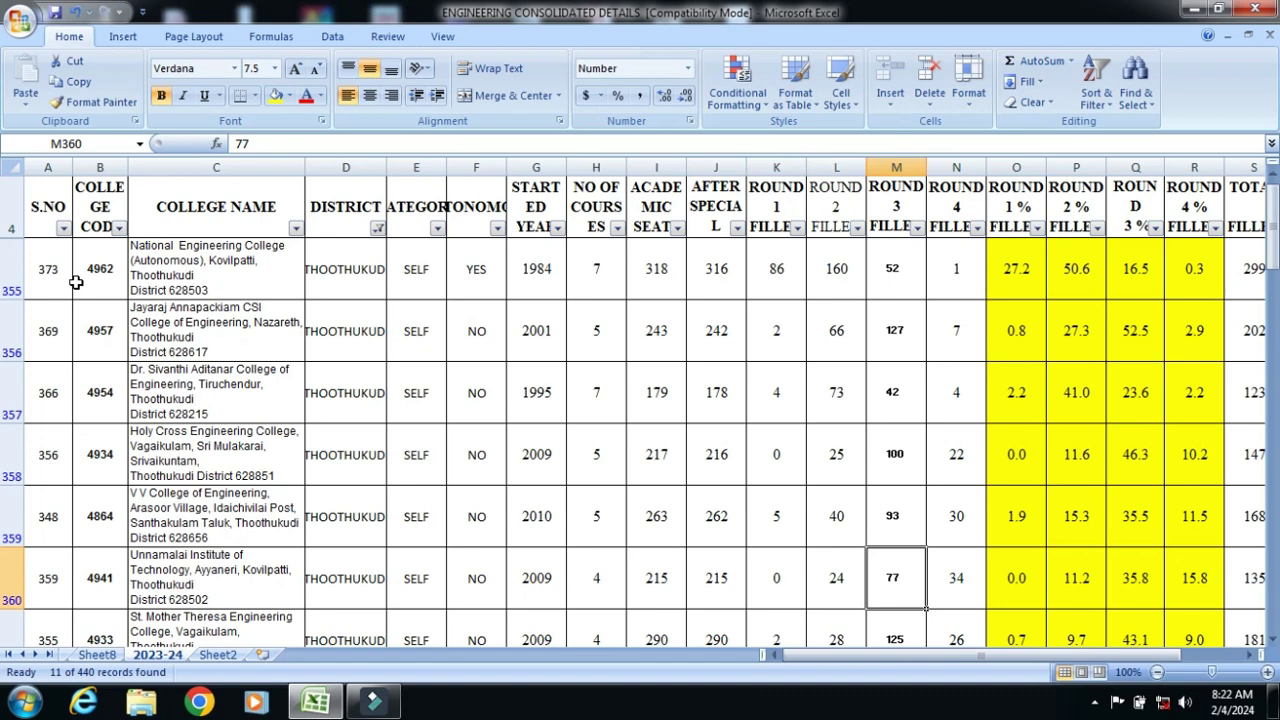
key(Right)
key(Right)
key(Right)
key(Right)
key(Right)
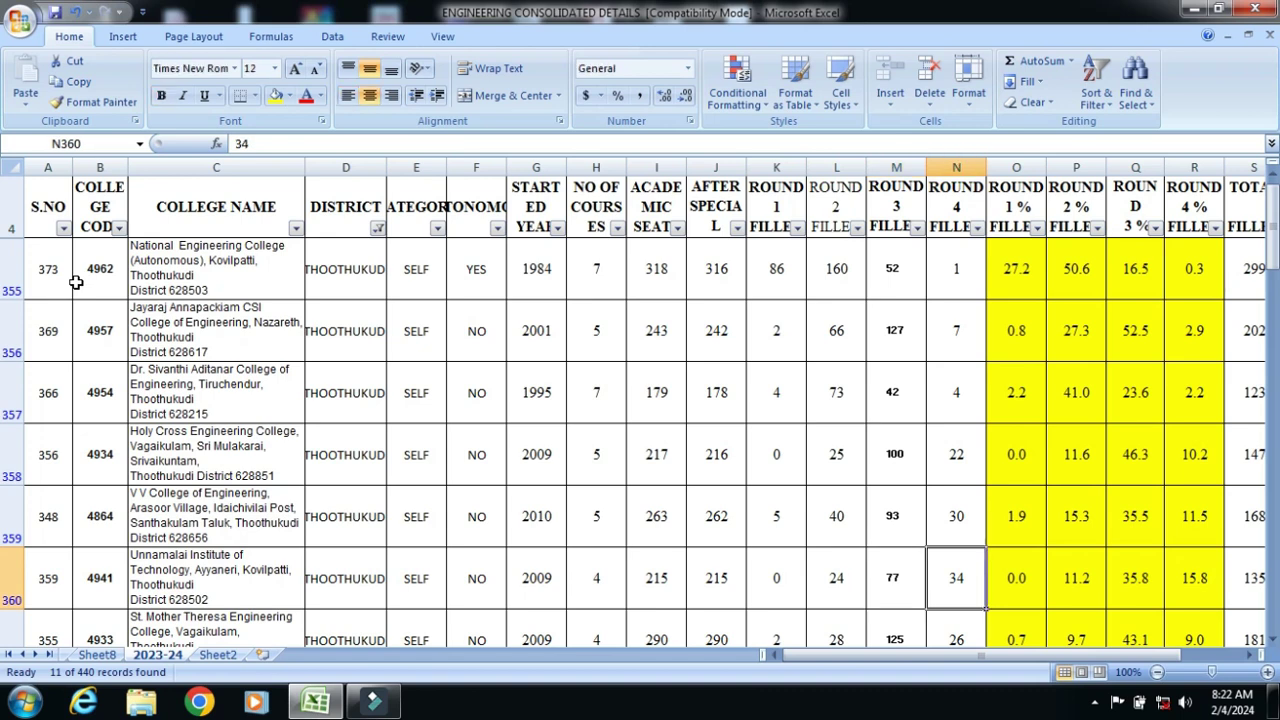
key(Right)
key(Right)
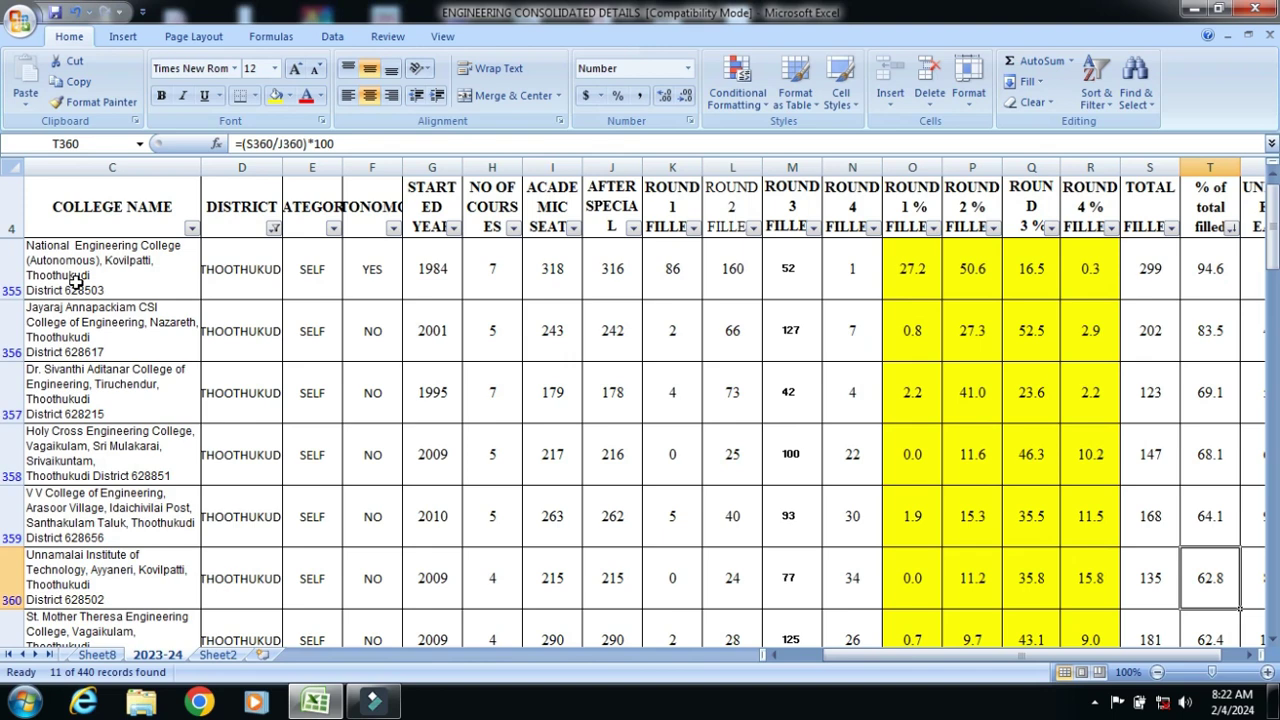
key(Right)
Step: Review the St. Mother Theresa Engineering College entry in row 361, from the college code through the after-special seats column
key(Down)
key(Left)
key(Left)
key(Left)
key(Left)
key(Left)
key(Left)
key(Left)
key(Left)
key(Left)
key(Left)
key(Left)
key(Left)
key(Left)
key(Left)
key(Left)
key(Left)
key(Left)
key(Left)
key(Left)
key(Left)
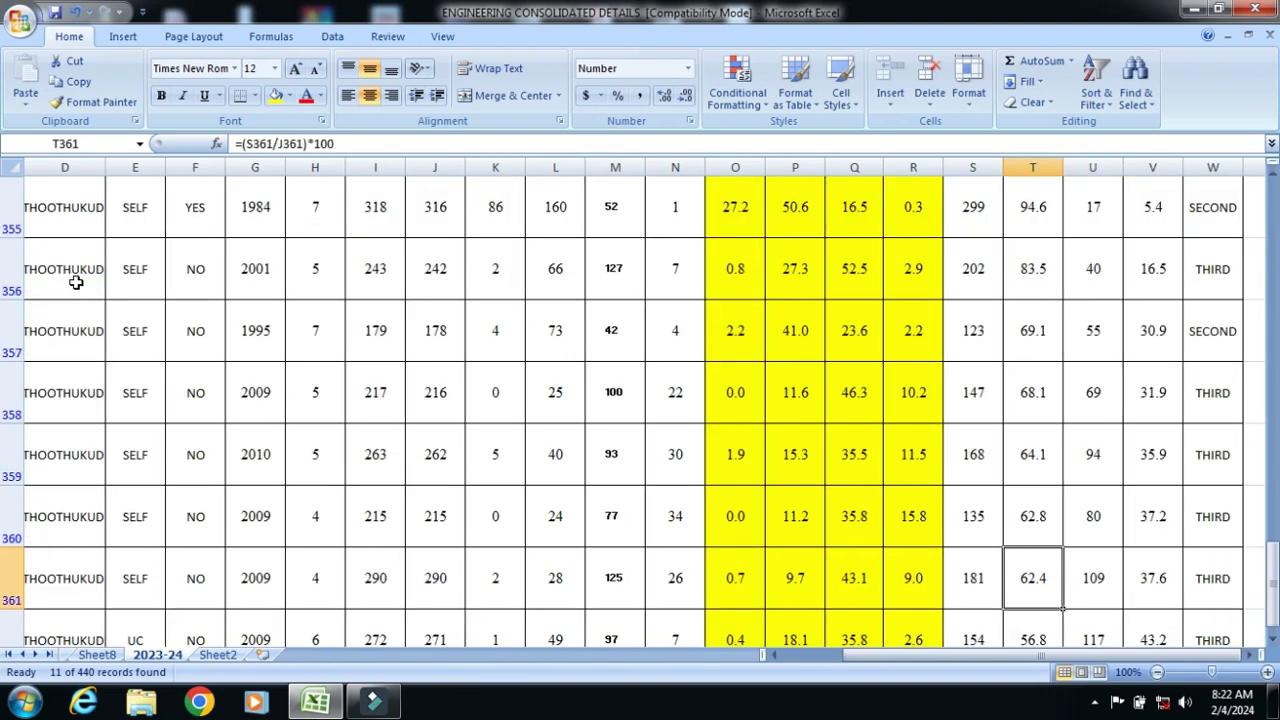
key(Right)
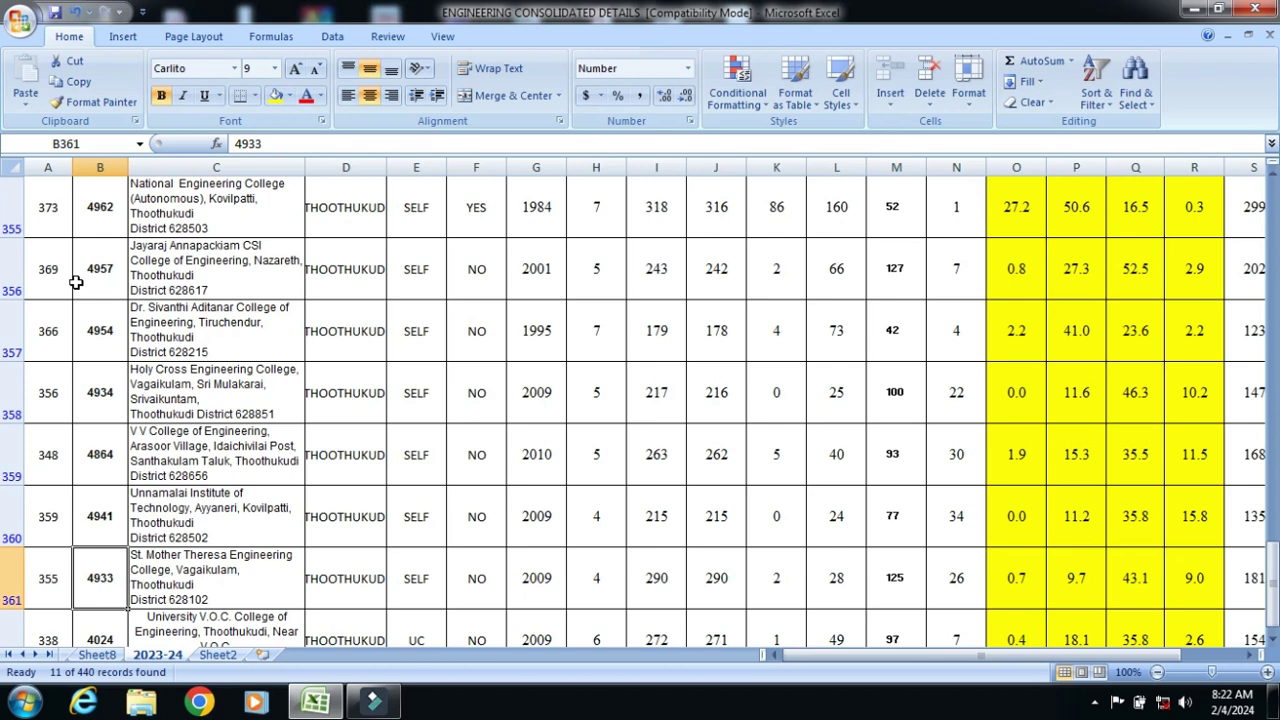
key(Right)
key(Right)
key(Right)
key(Right)
key(Right)
key(Right)
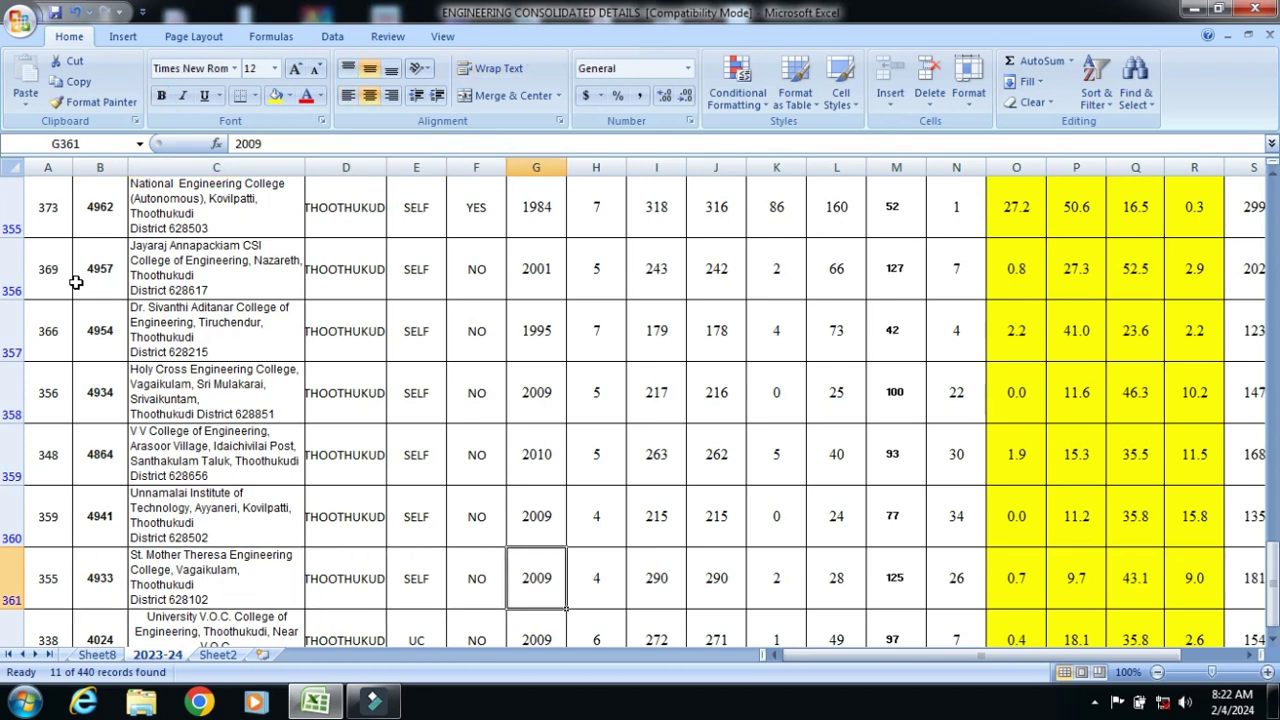
key(Right)
key(Right)
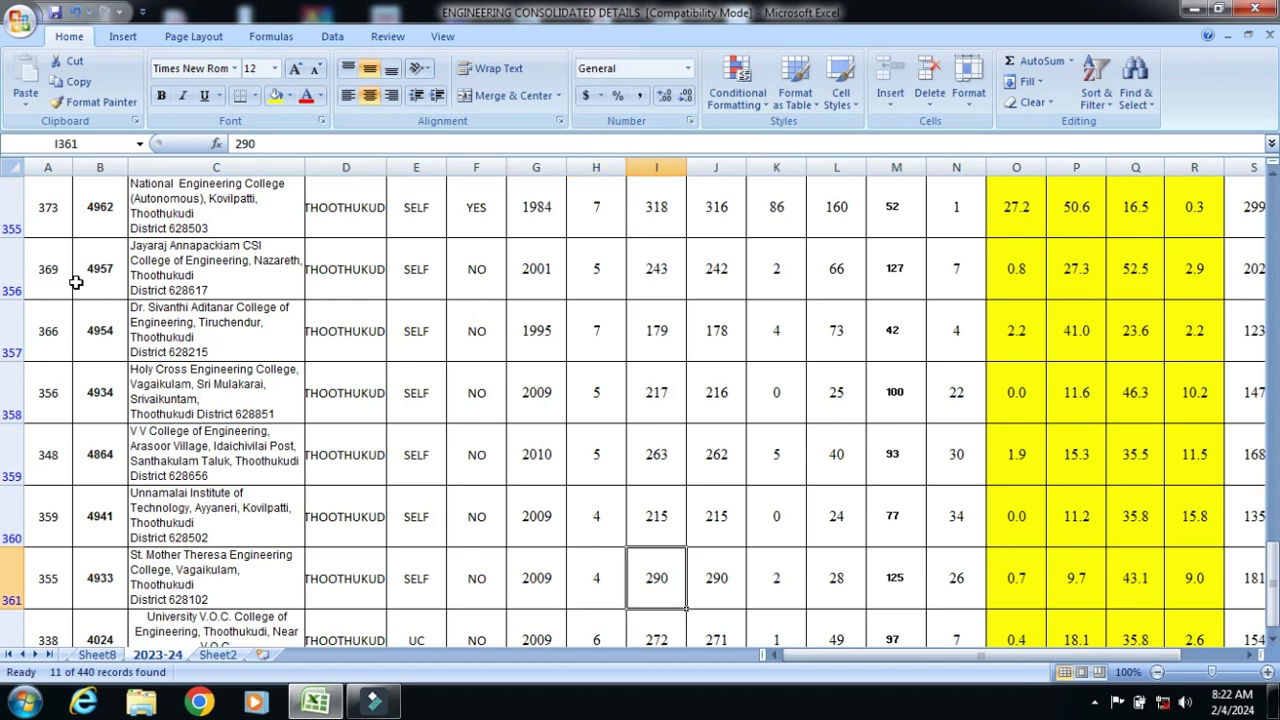
key(Right)
Step: Examine St. Mother Theresa Engineering College's round-wise filled seats, round percentages, total filled, fill percentage and unfilled seats in row 361
key(Right)
key(Right)
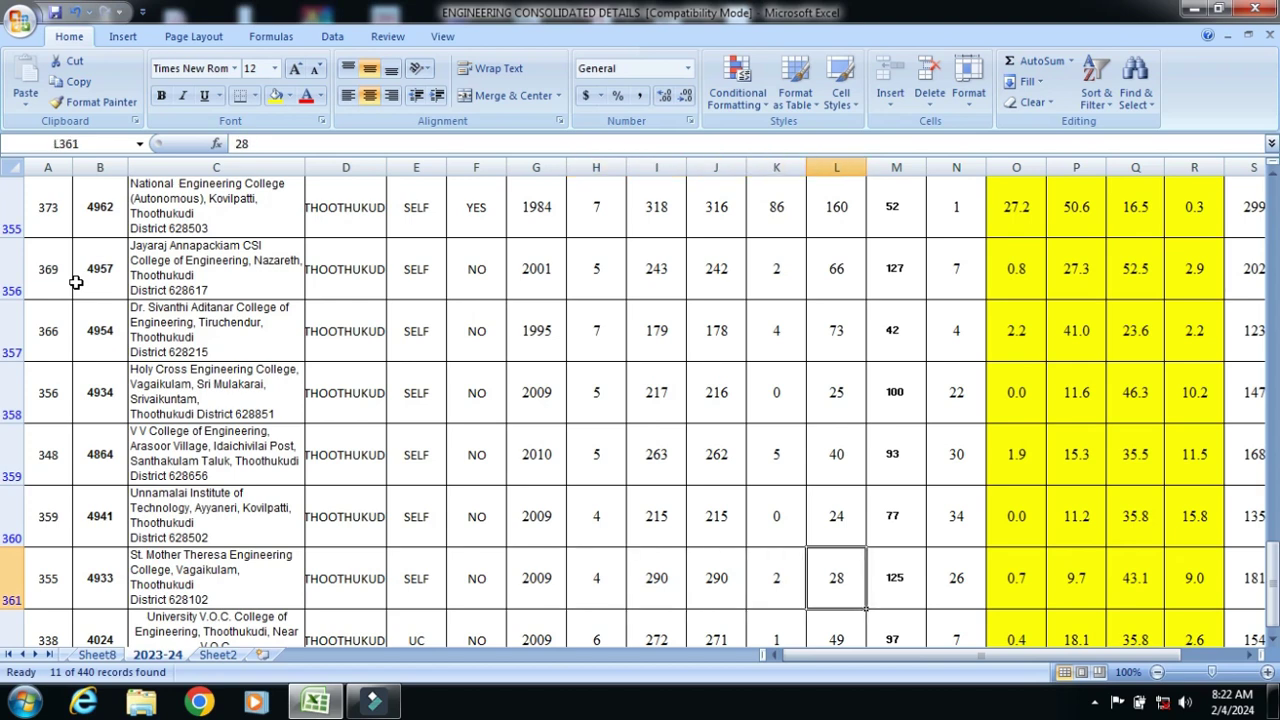
key(Right)
key(Right)
key(Right)
key(Right)
key(Right)
key(Right)
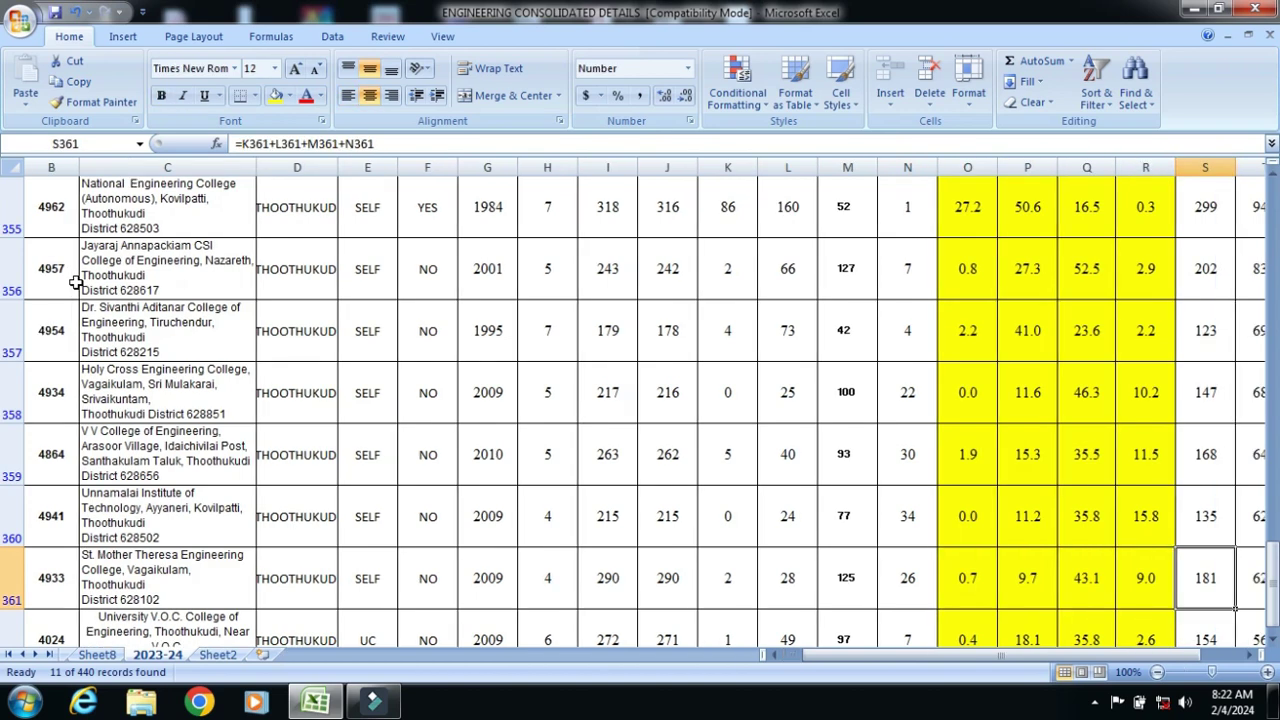
key(Right)
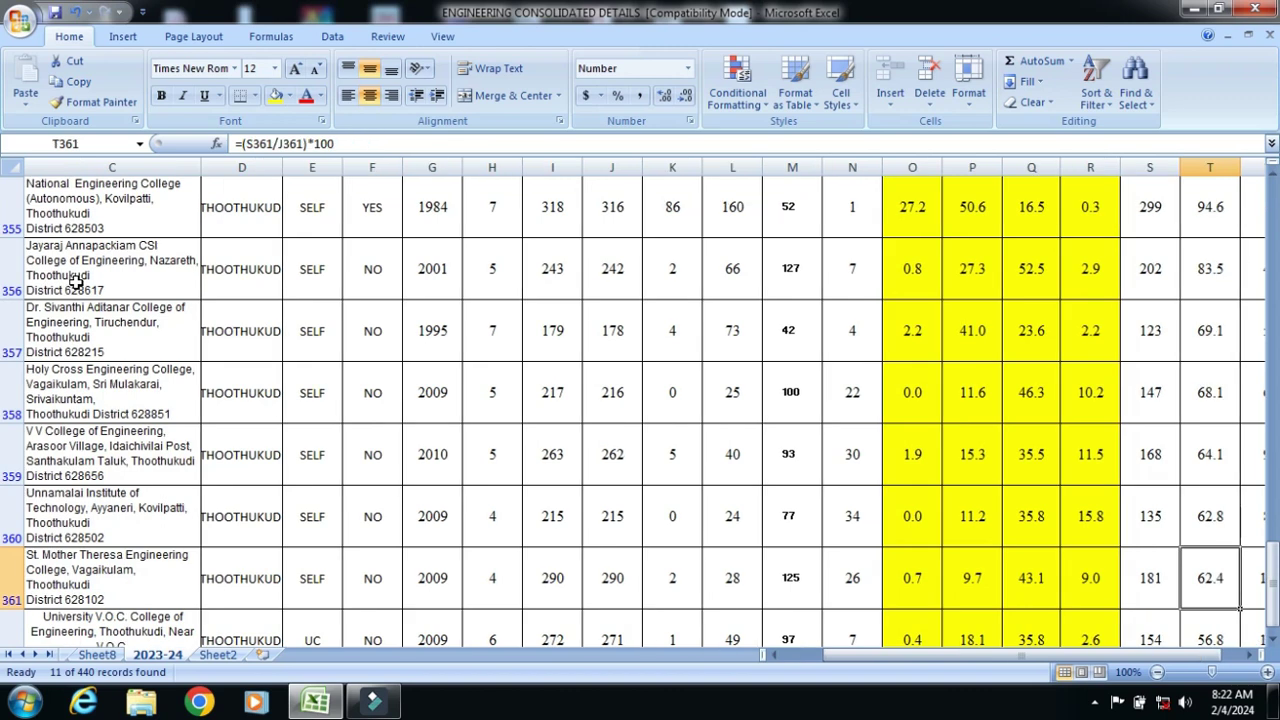
key(Right)
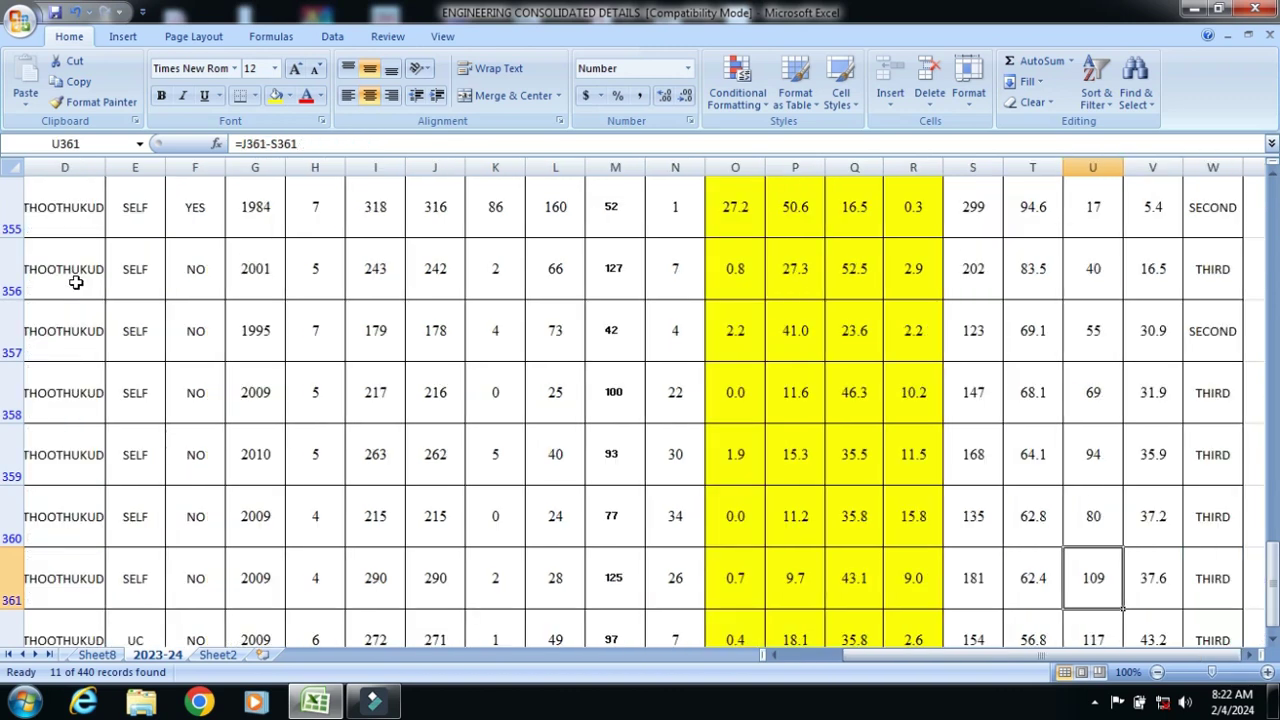
Step: Review the University V.O.C. College of Engineering entry in row 362, from the college code through the after-special seats column
key(Down)
key(Left)
key(Left)
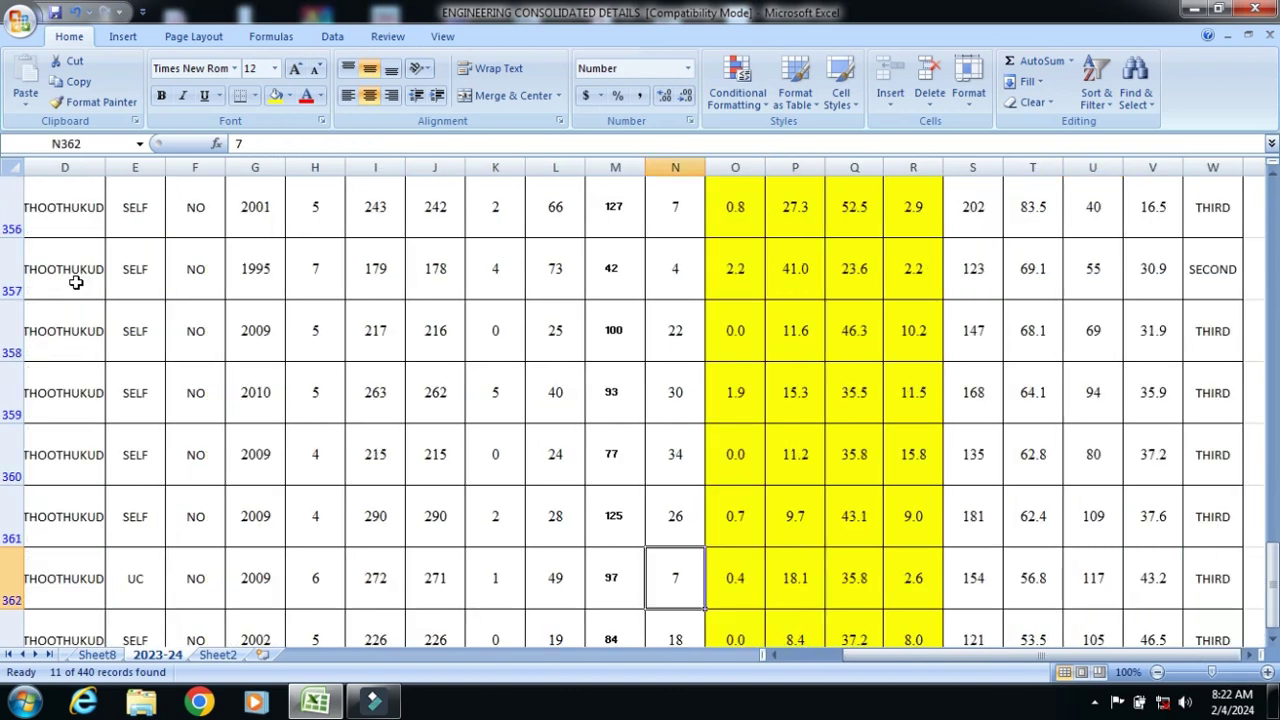
key(Home)
key(Right)
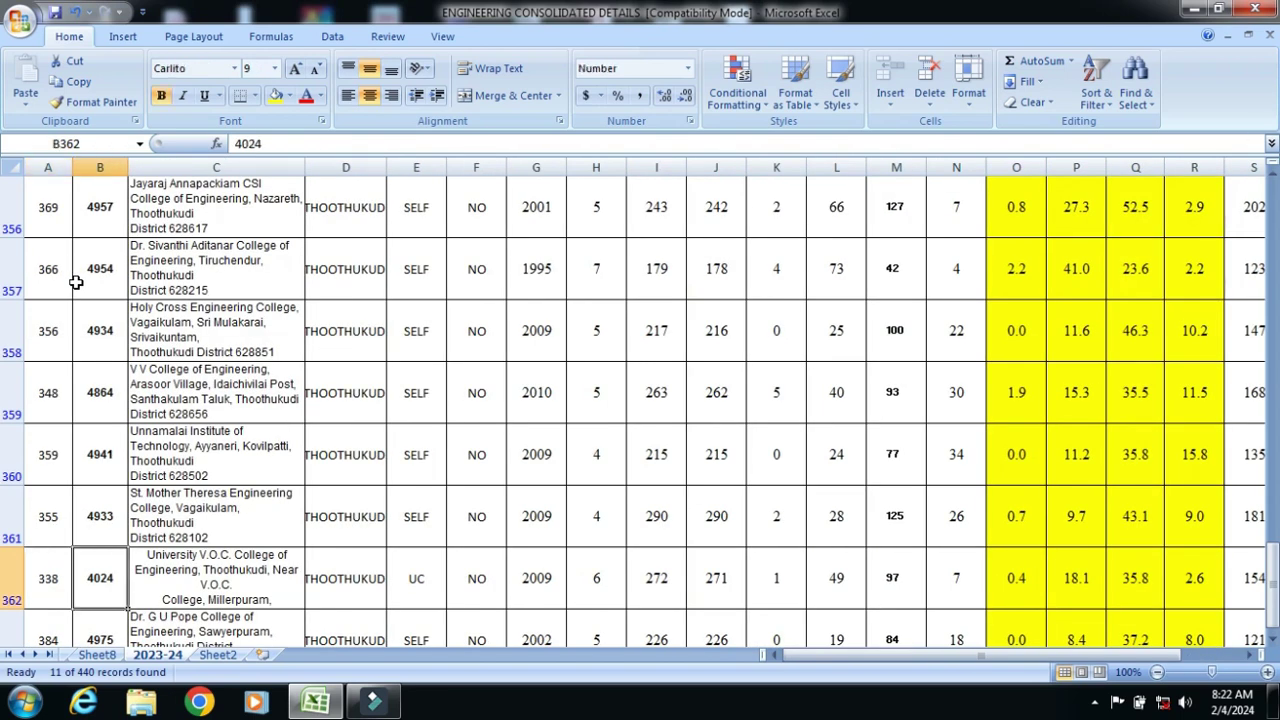
key(Right)
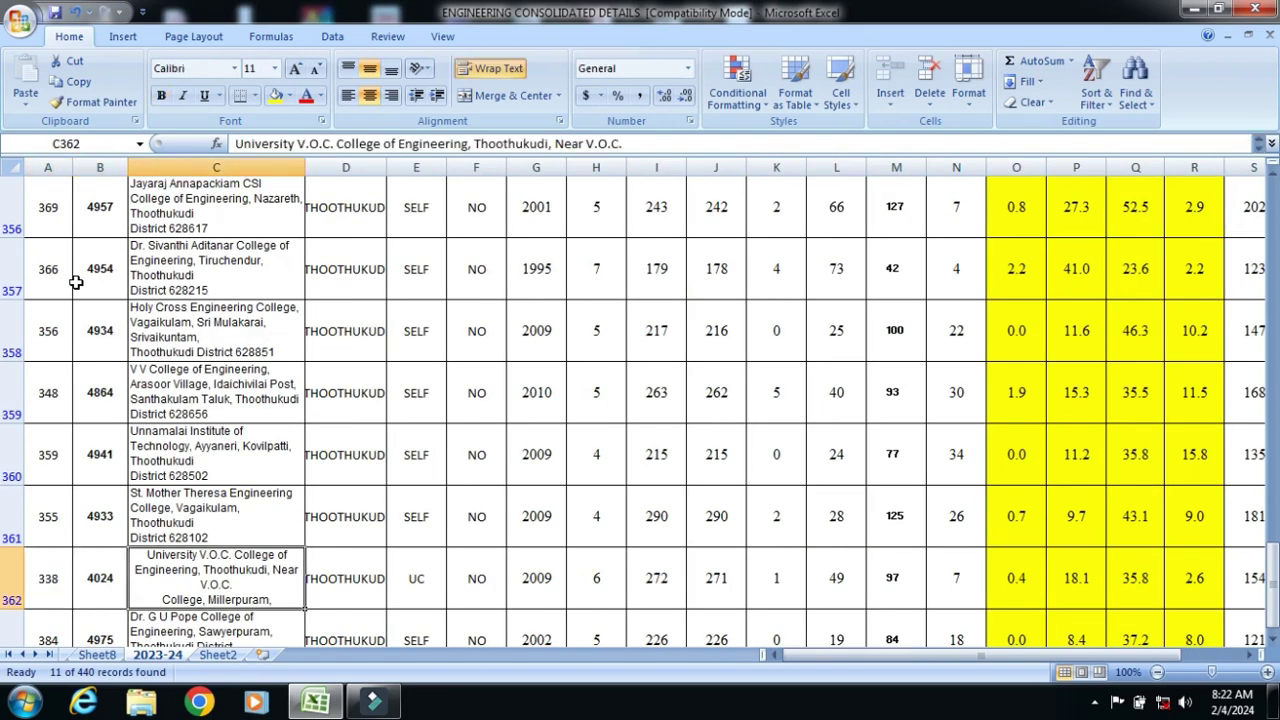
key(Right)
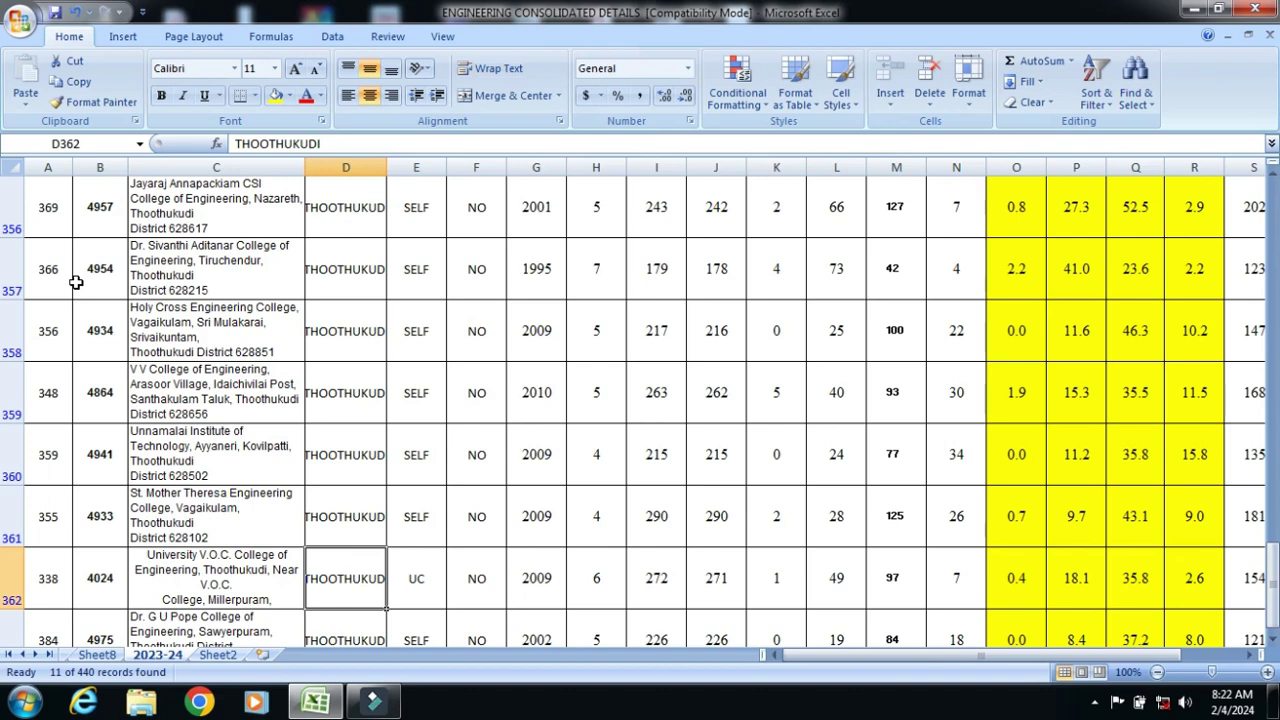
key(Right)
key(Right)
key(Right)
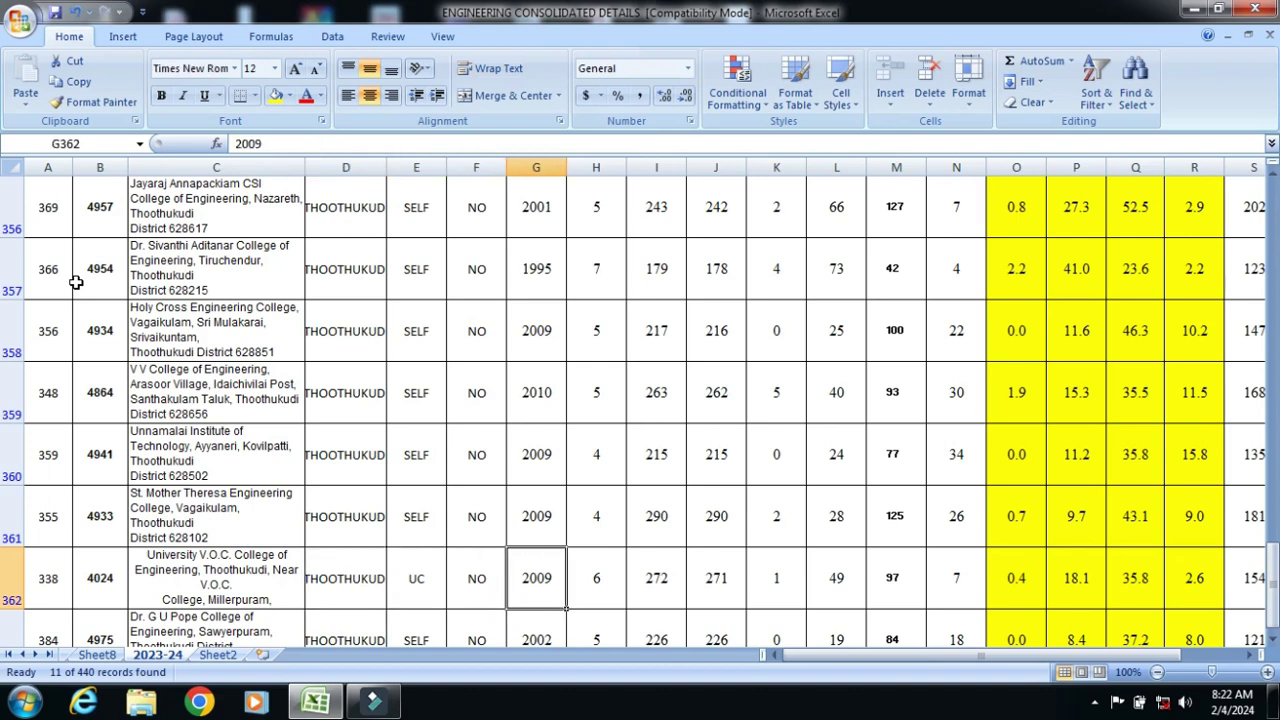
key(Right)
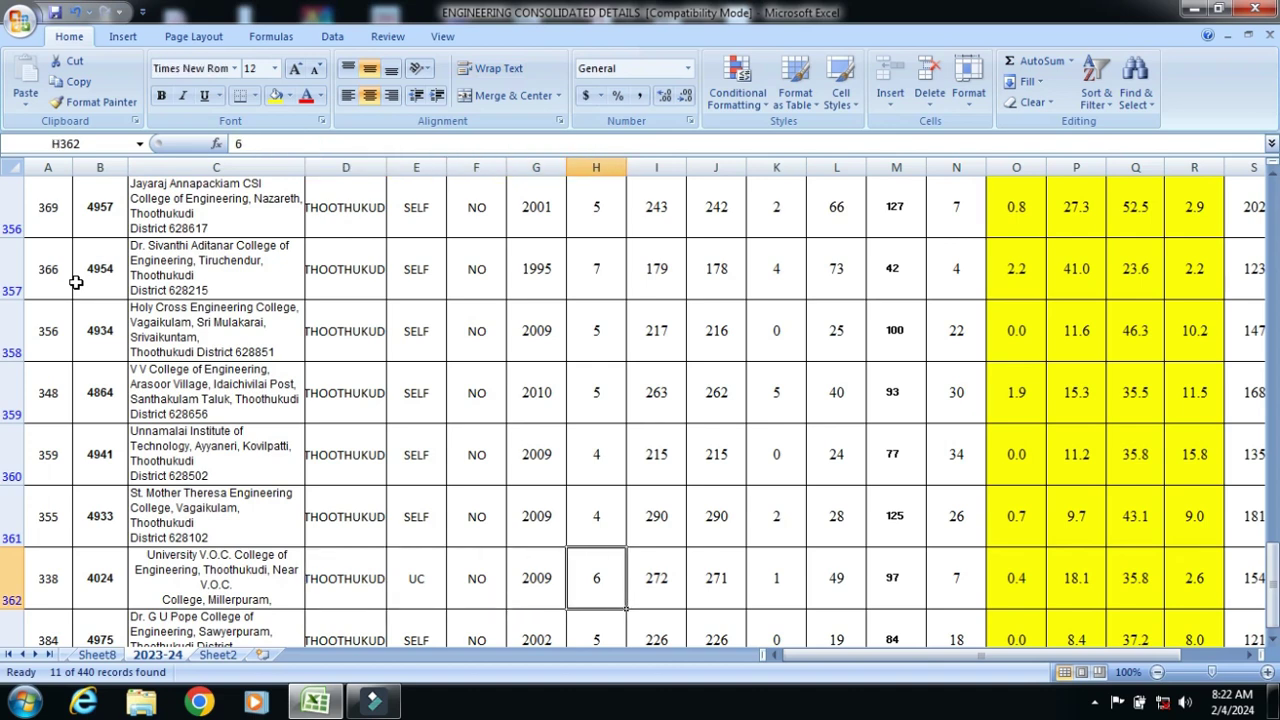
key(Right)
key(Right)
Step: Examine University V.O.C. College of Engineering's round-wise filled seats, round percentages, total filled, fill percentage and unfilled seats in row 362
key(Right)
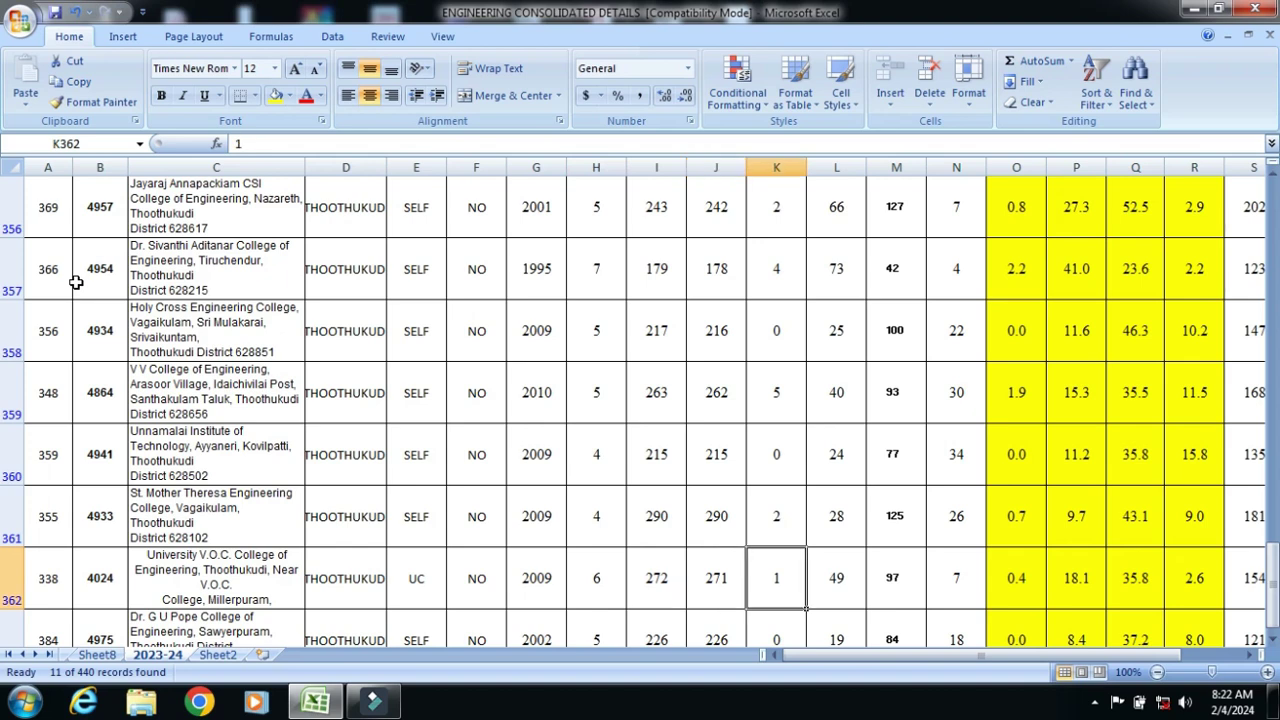
key(Right)
key(Right)
key(Right)
key(Right)
key(Right)
key(Right)
key(Right)
key(Right)
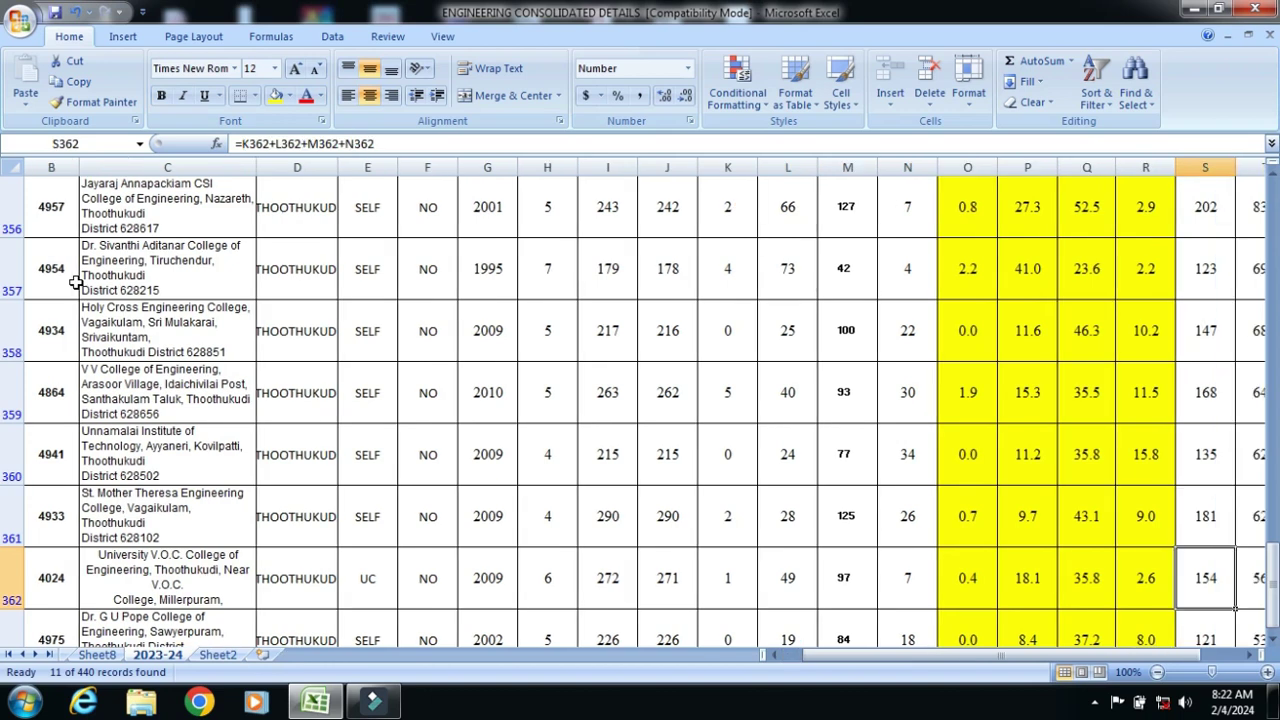
key(Right)
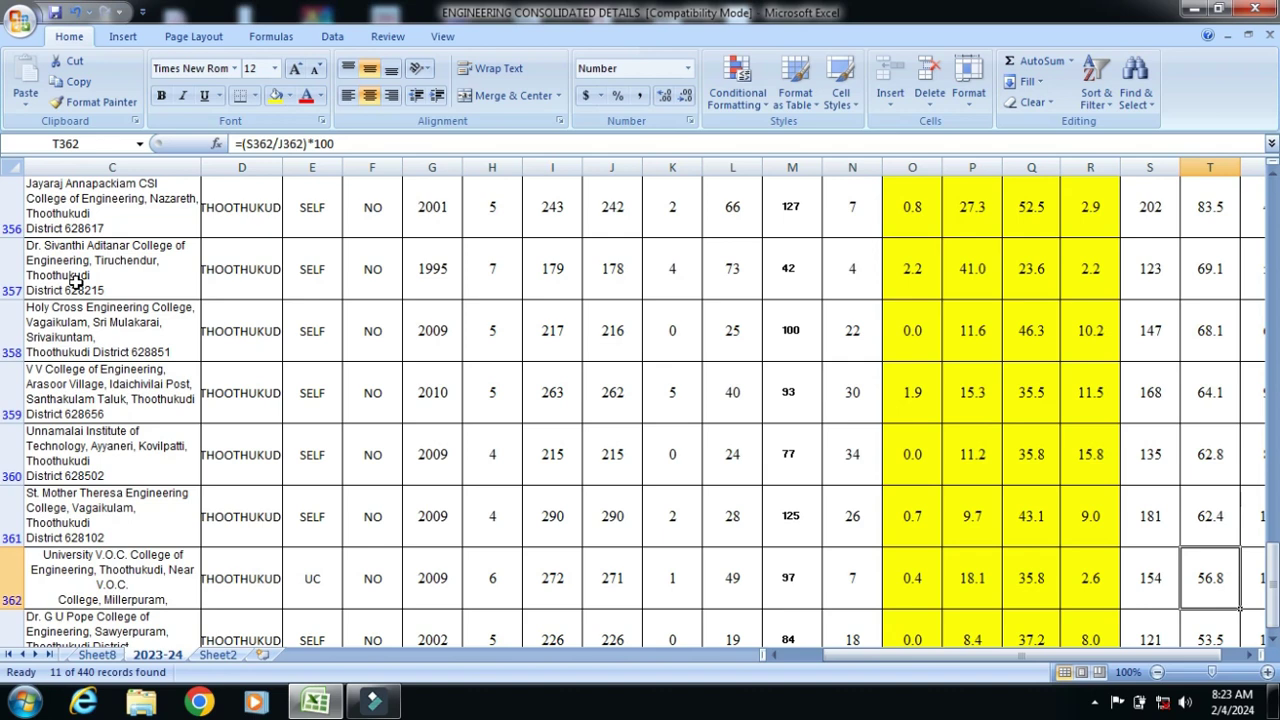
key(Right)
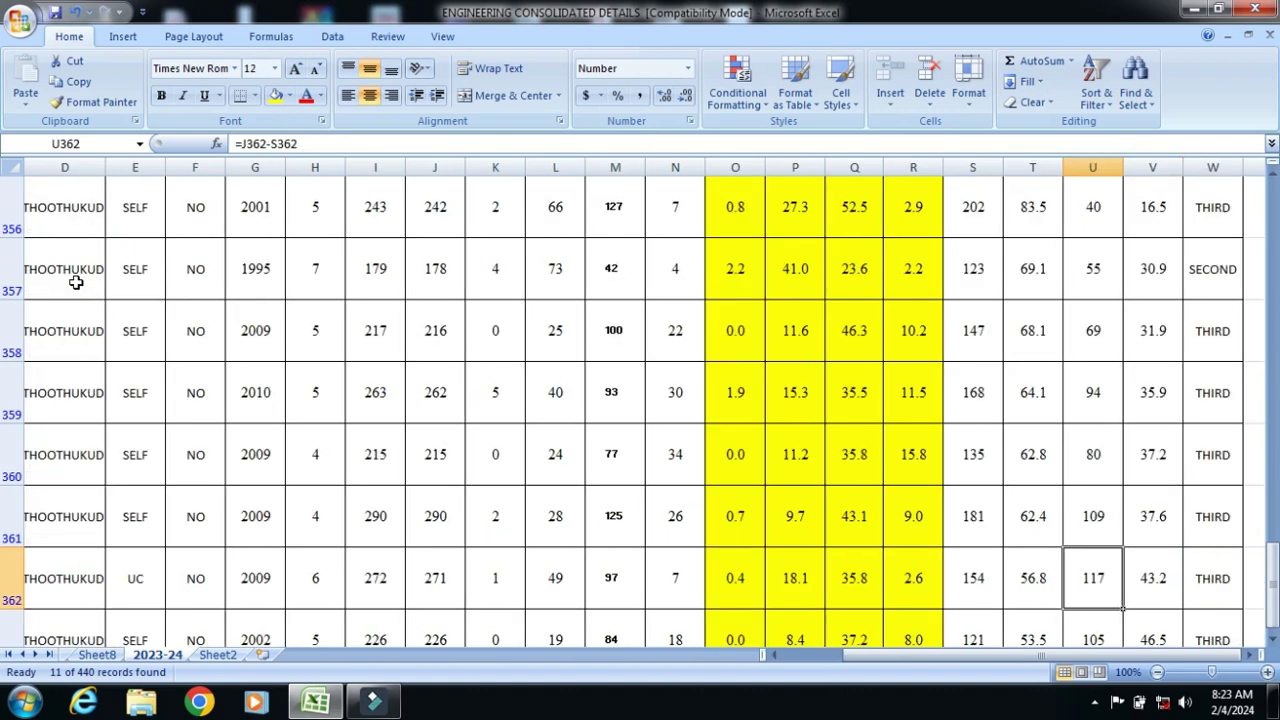
Step: Review the Dr. G U Pope College of Engineering entry in row 363, from the college code through the after-special seats column
key(Down)
key(Left)
key(Left)
key(Left)
key(Left)
key(Left)
key(Left)
key(Left)
key(Left)
key(Left)
key(Left)
key(Left)
key(Left)
key(Left)
key(Left)
key(Left)
key(Left)
key(Left)
key(Left)
key(Left)
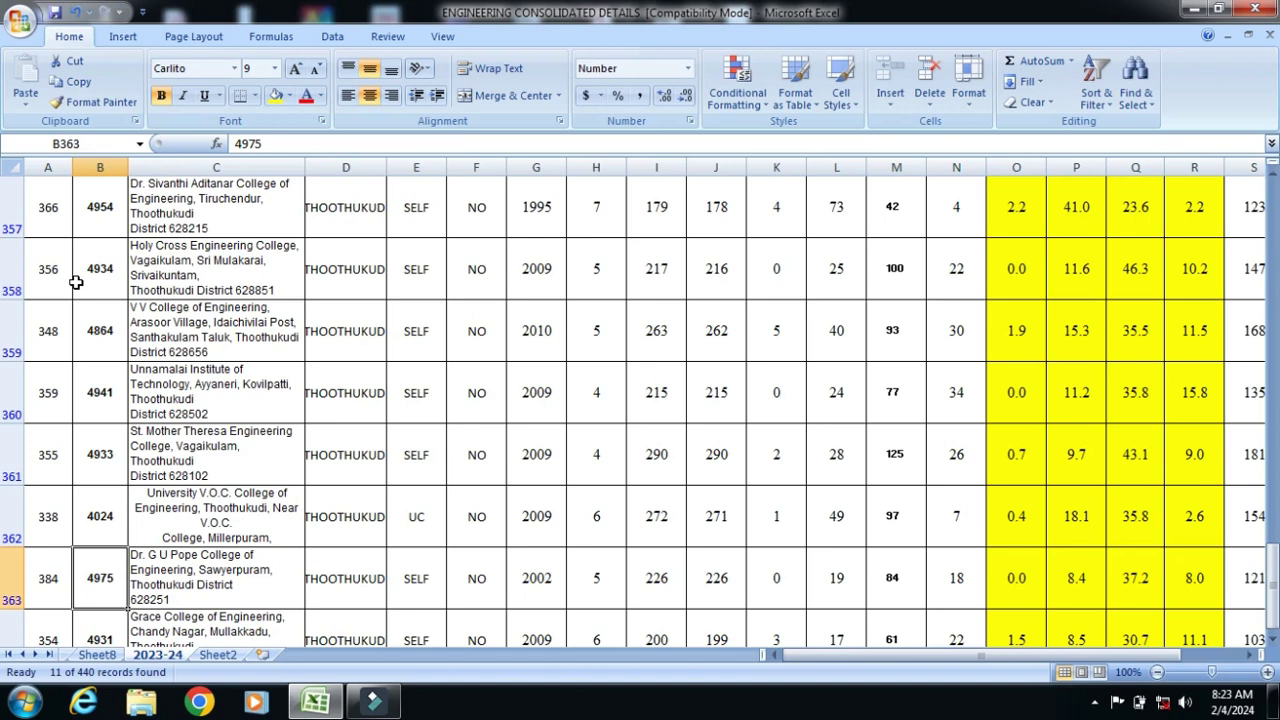
key(Right)
key(Right)
key(Right)
key(Right)
key(Right)
key(Right)
key(Right)
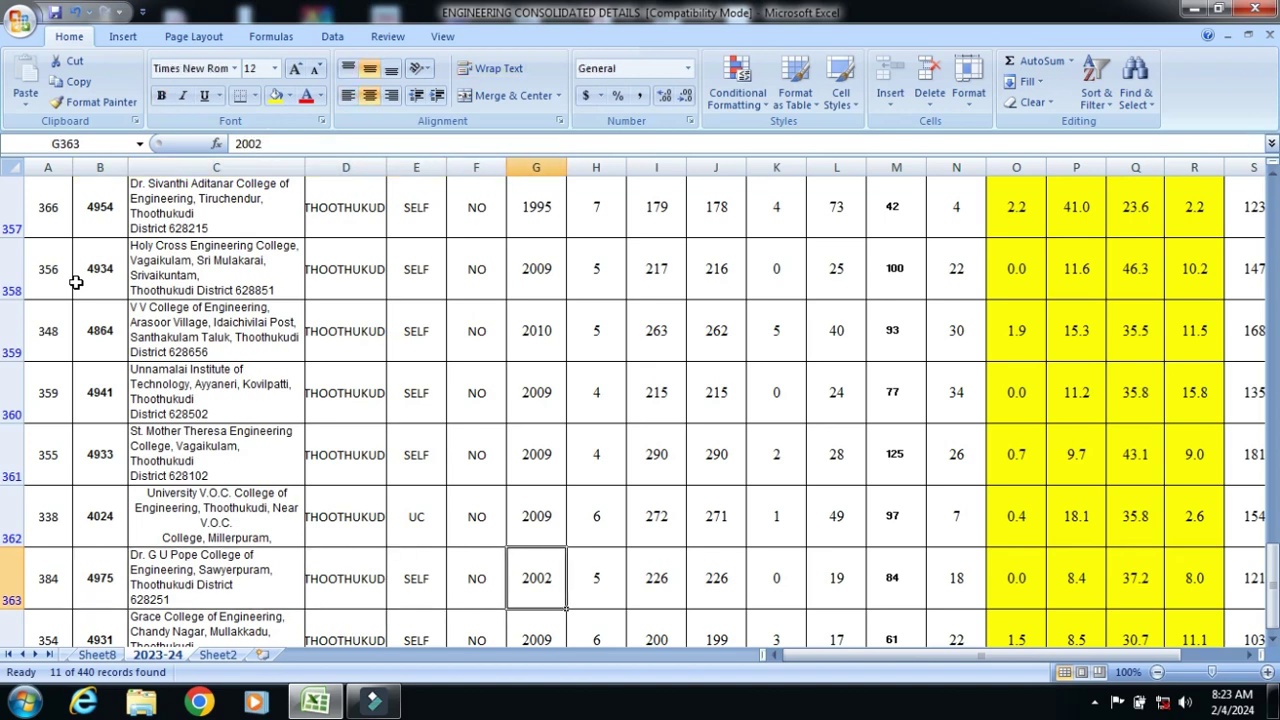
key(Right)
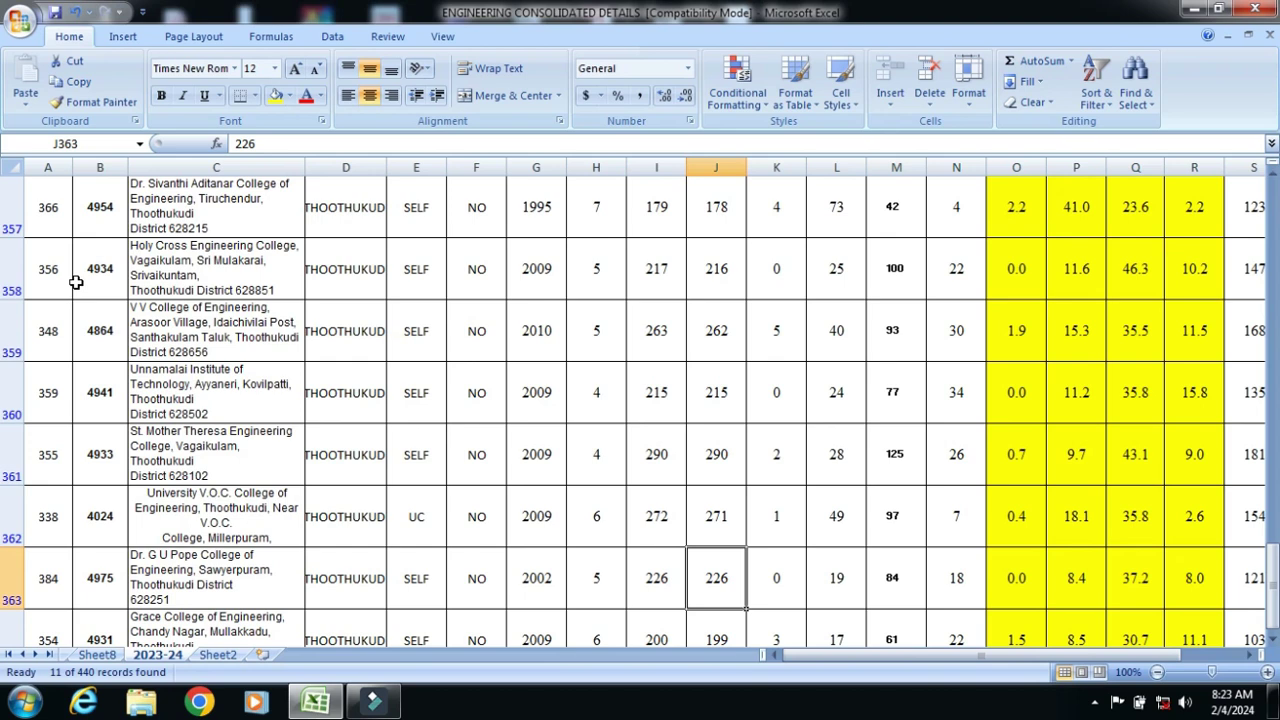
Step: Examine Dr. G U Pope College of Engineering's round-wise filled seats, round percentages, total filled, fill percentage and unfilled seats in row 363
key(Right)
key(Right)
key(Right)
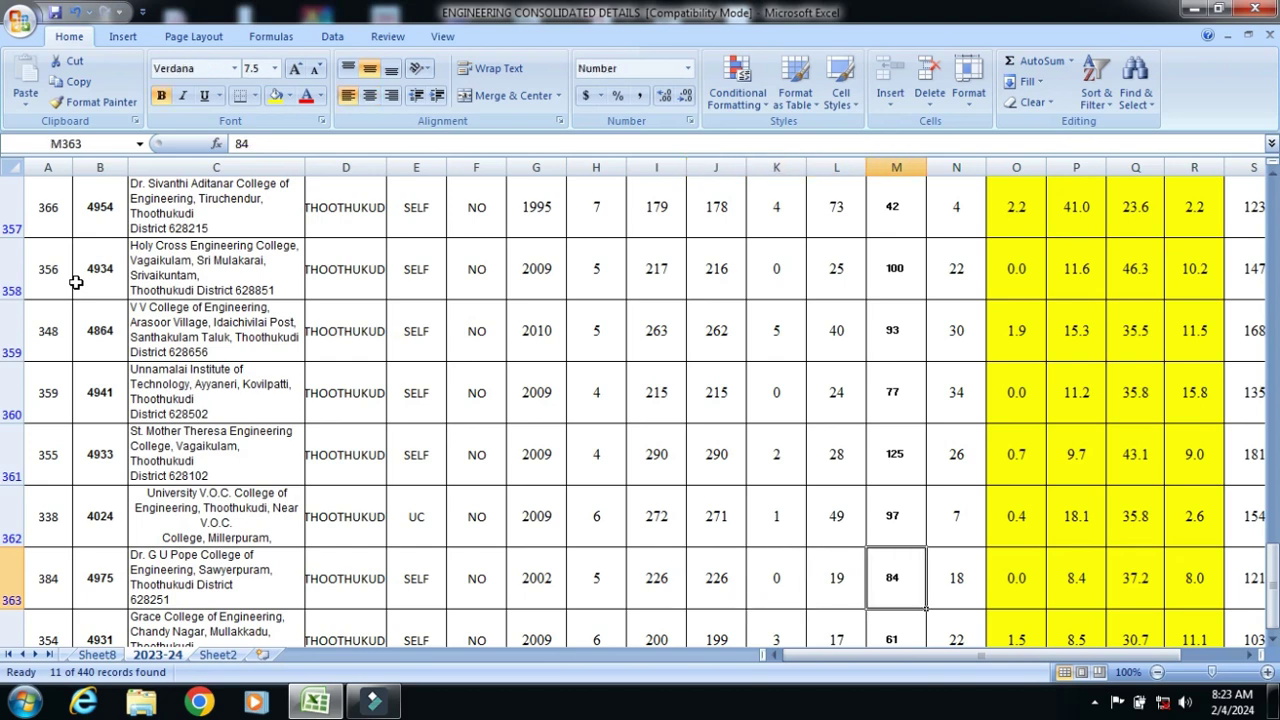
key(Right)
key(Right)
key(Right)
key(Right)
key(Right)
key(Right)
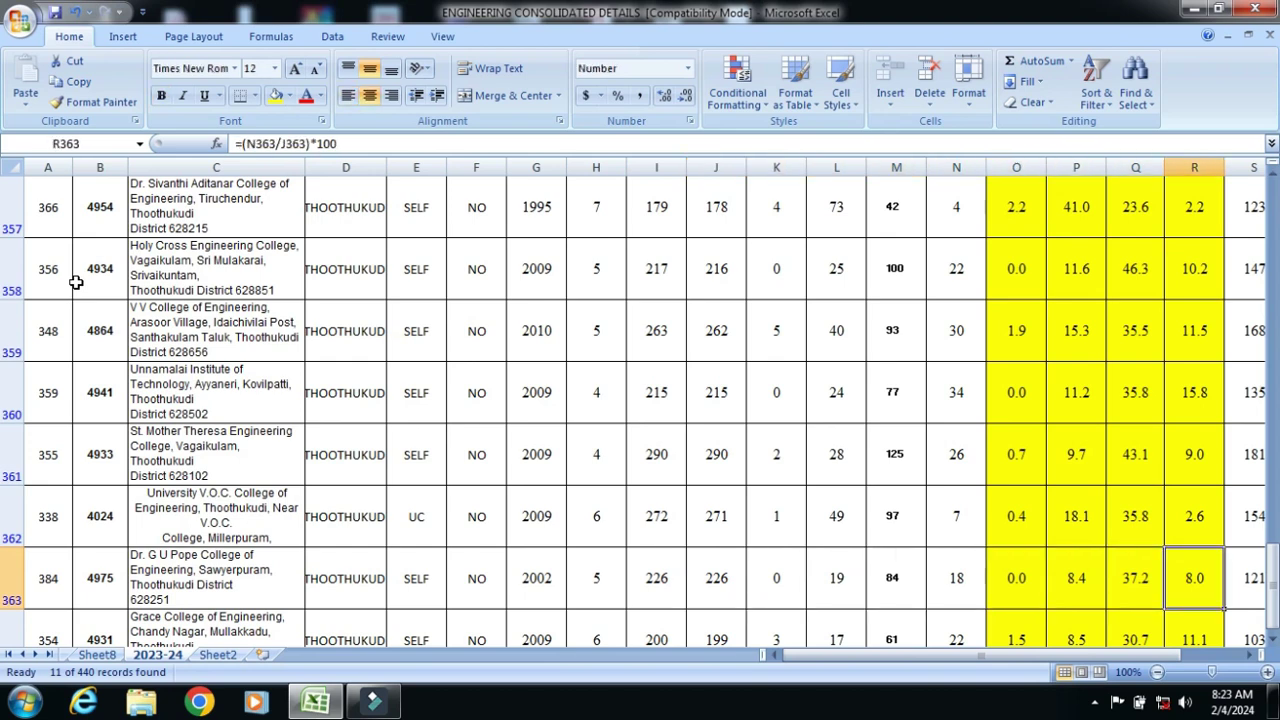
key(Right)
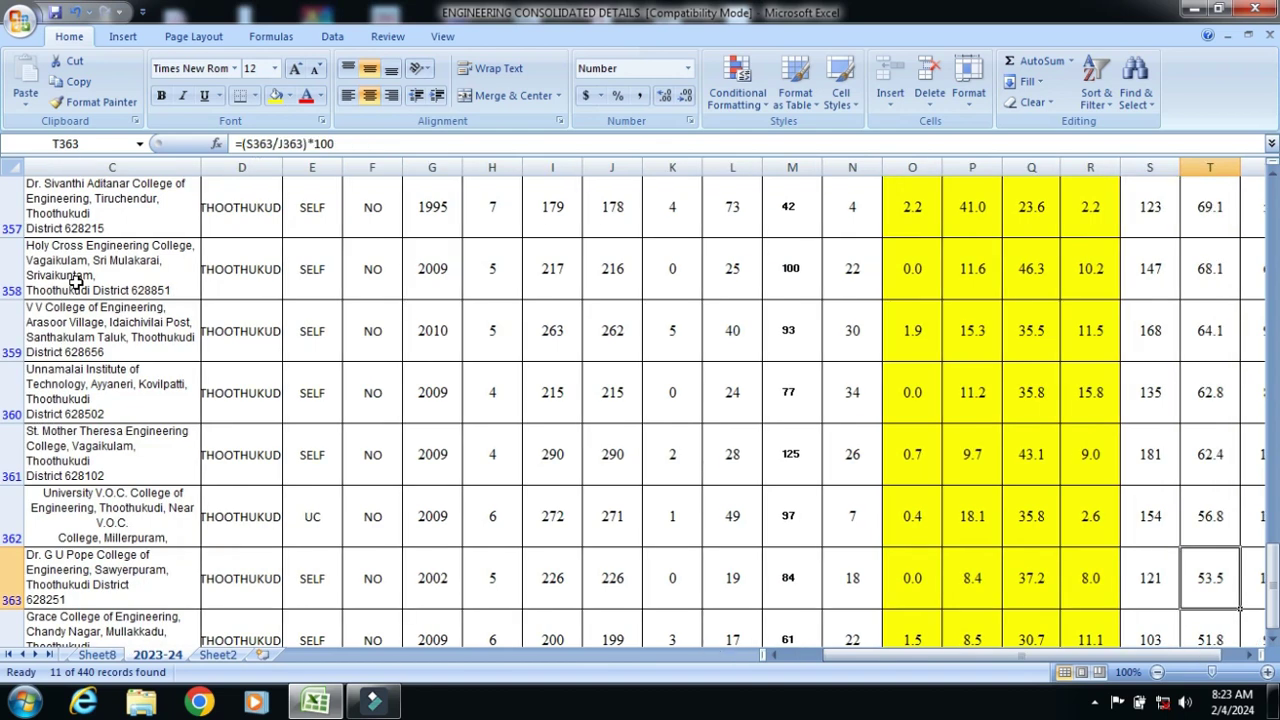
key(Right)
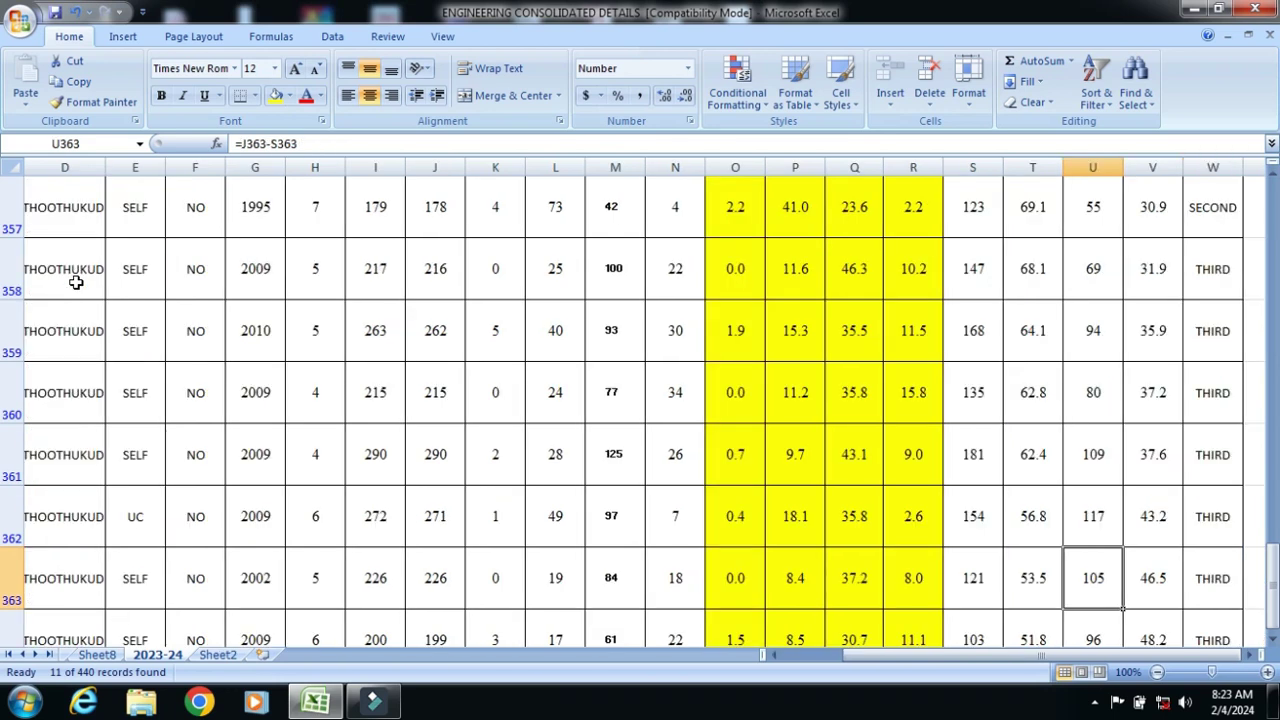
Step: Review the Grace College of Engineering entry in row 364, from the college code through the after-special seats column
key(Down)
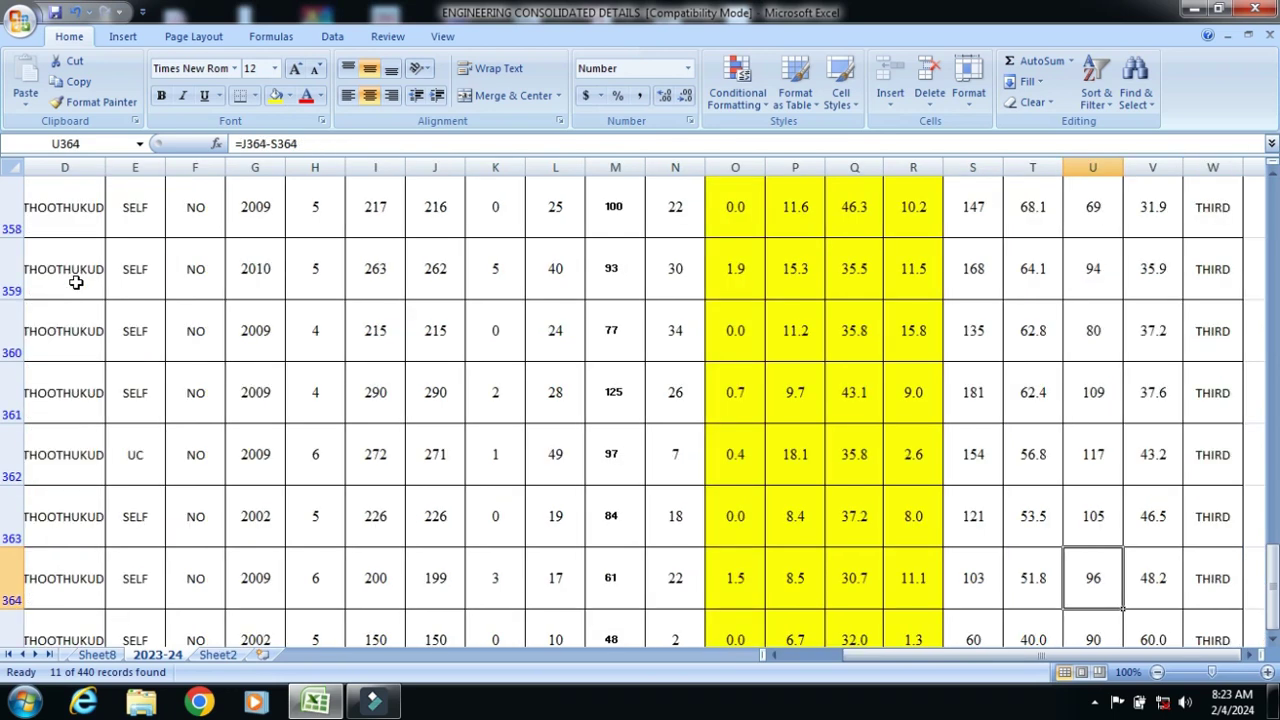
key(Left)
key(Left)
key(Left)
key(Left)
key(Left)
key(Left)
key(Left)
key(Left)
key(Left)
key(Left)
key(Left)
key(Left)
key(Left)
key(Left)
key(Left)
key(Left)
key(Left)
key(Left)
key(Left)
key(Left)
key(Right)
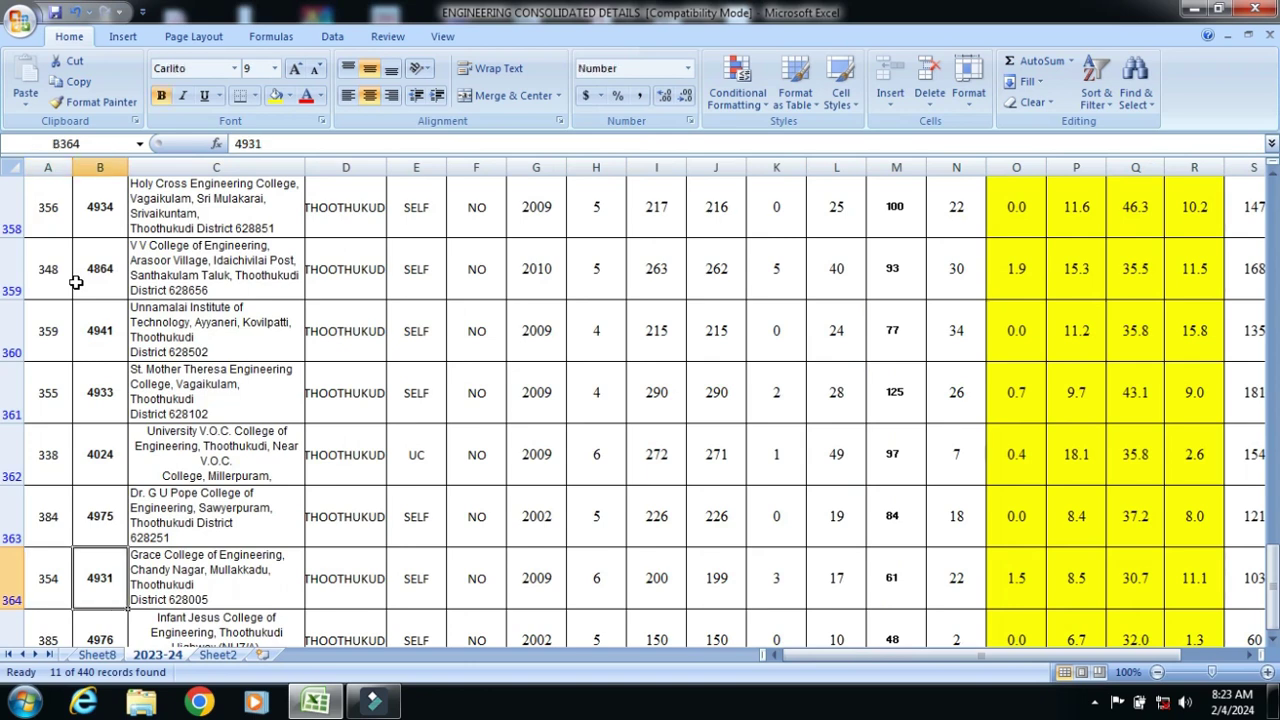
key(Right)
key(Right)
key(Right)
key(Right)
key(Right)
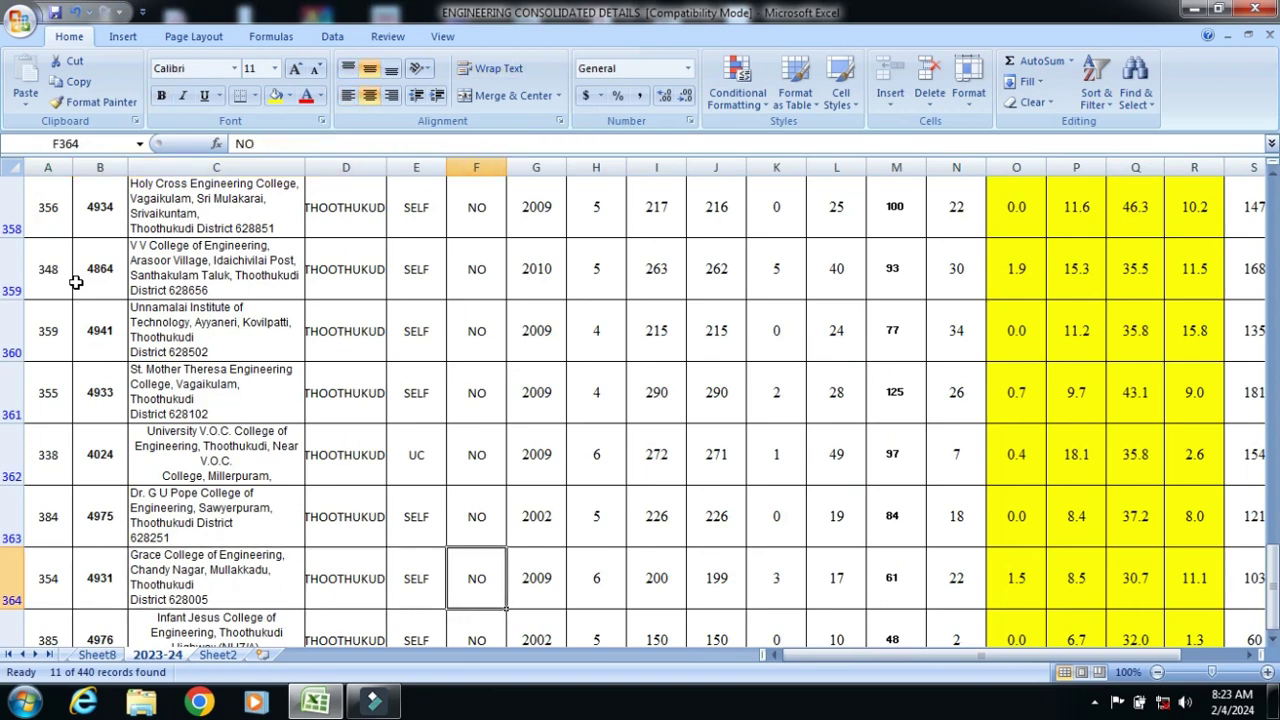
key(Right)
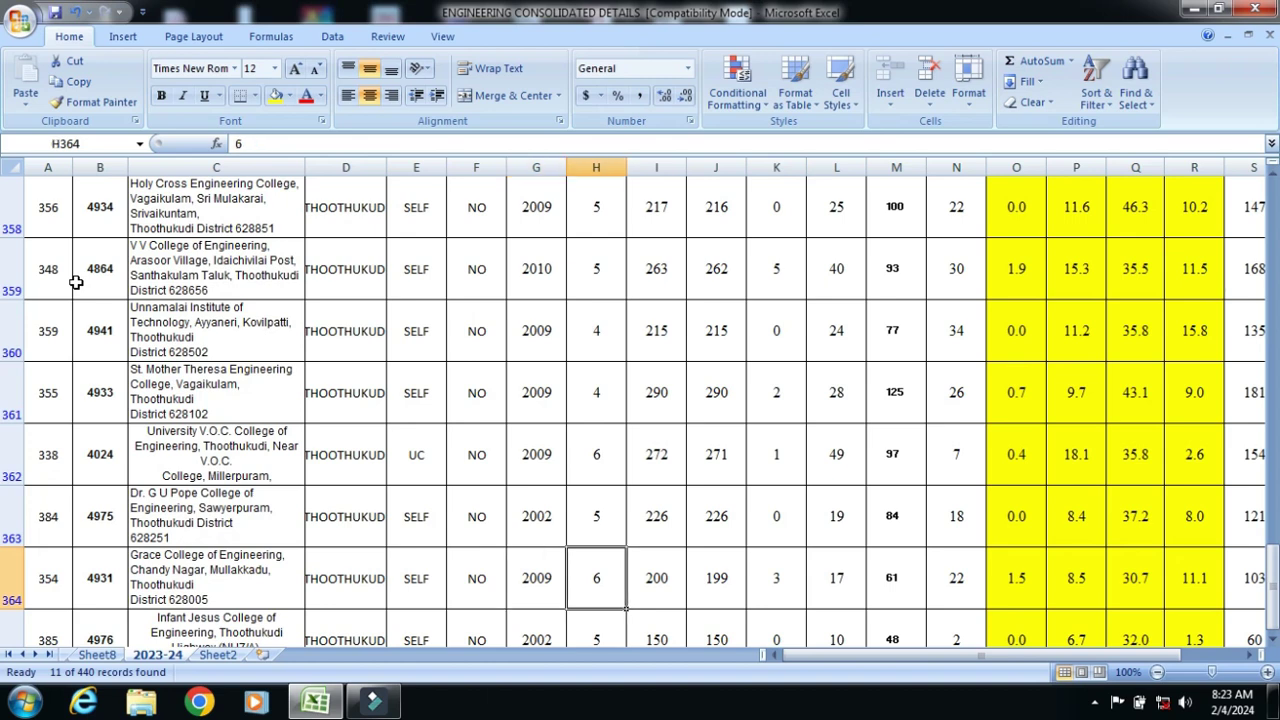
key(Right)
key(Right)
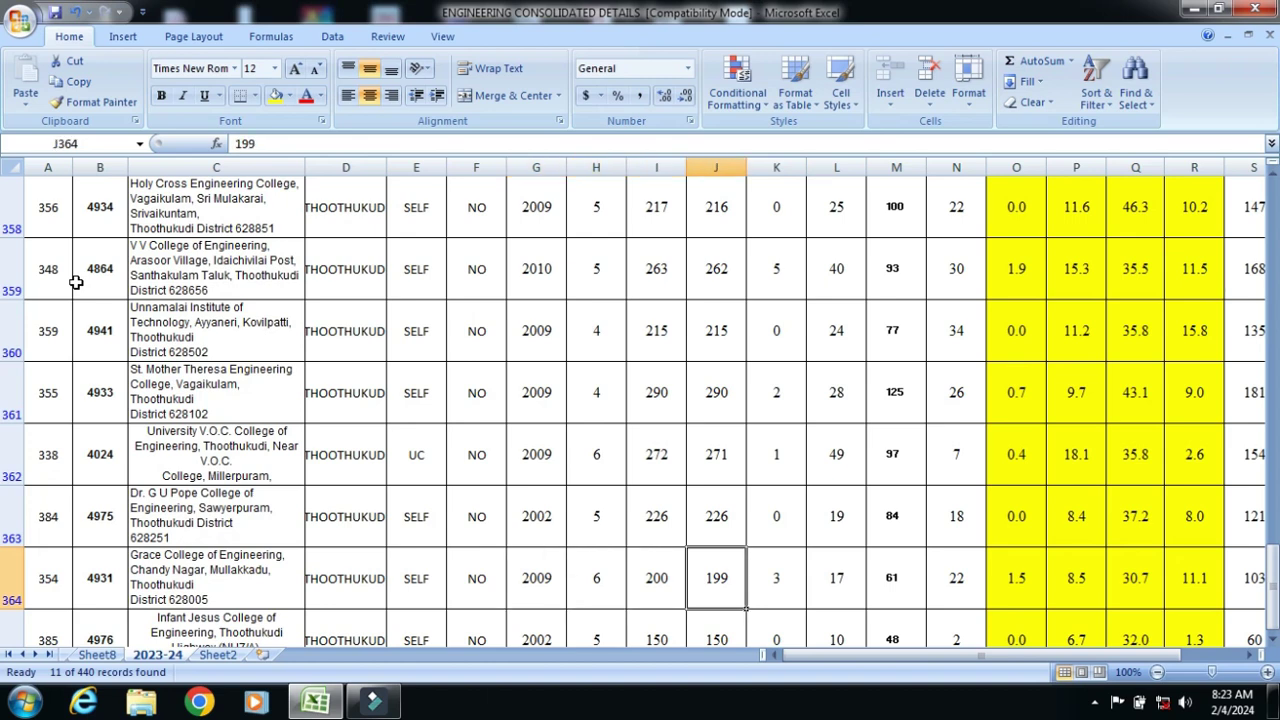
Step: Examine Grace College of Engineering's round-wise filled seats, round percentages, total filled, fill percentage and unfilled seats in row 364
key(Right)
key(Right)
key(Right)
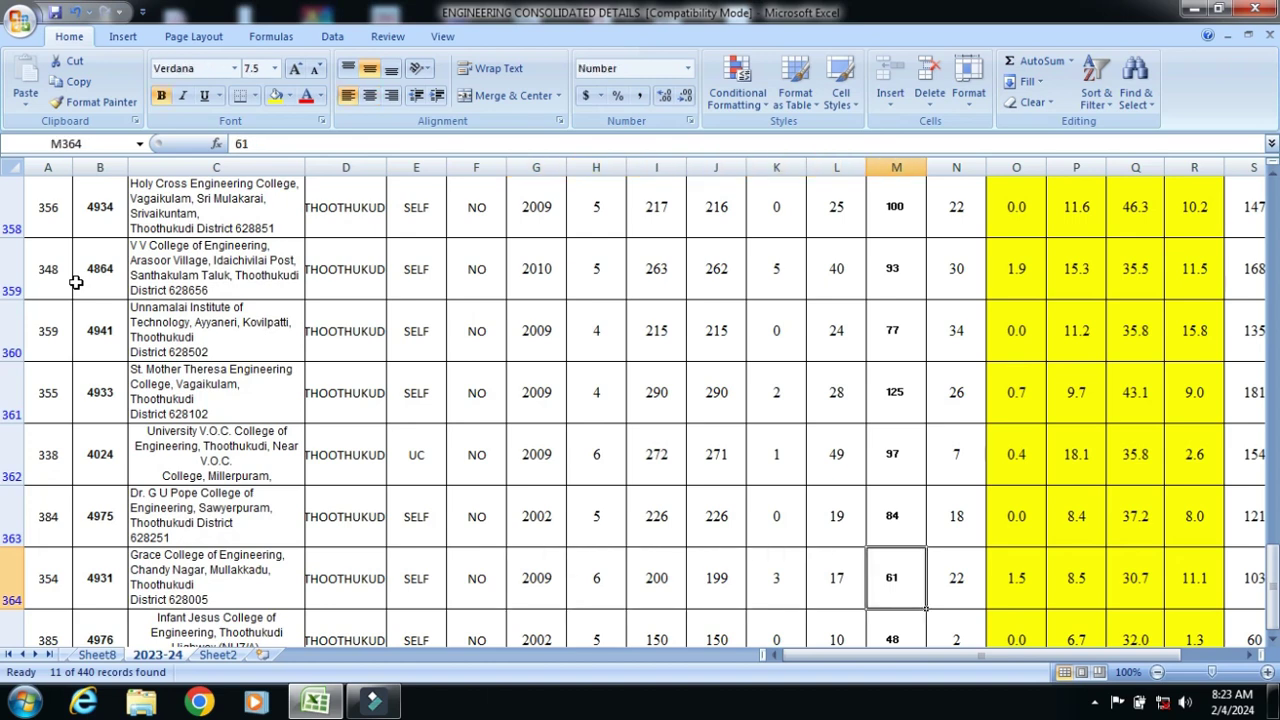
key(Right)
key(Right)
key(Right)
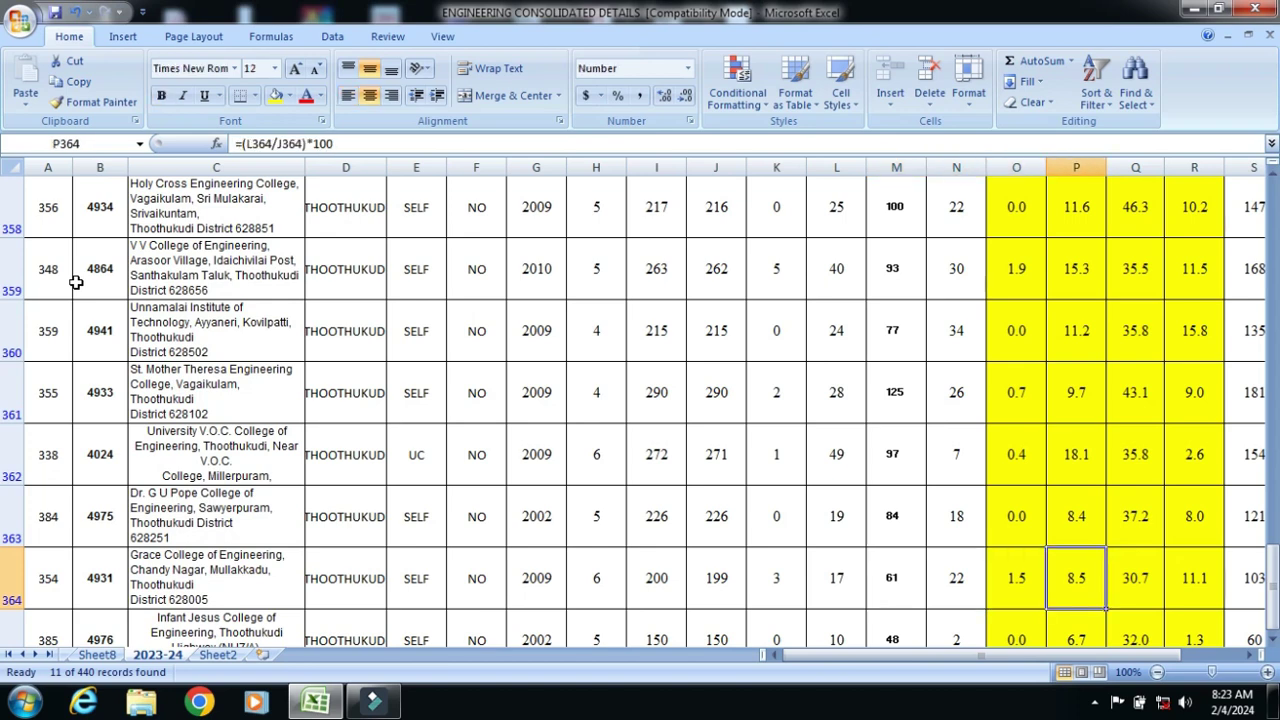
key(Right)
key(Right)
key(Right)
key(Right)
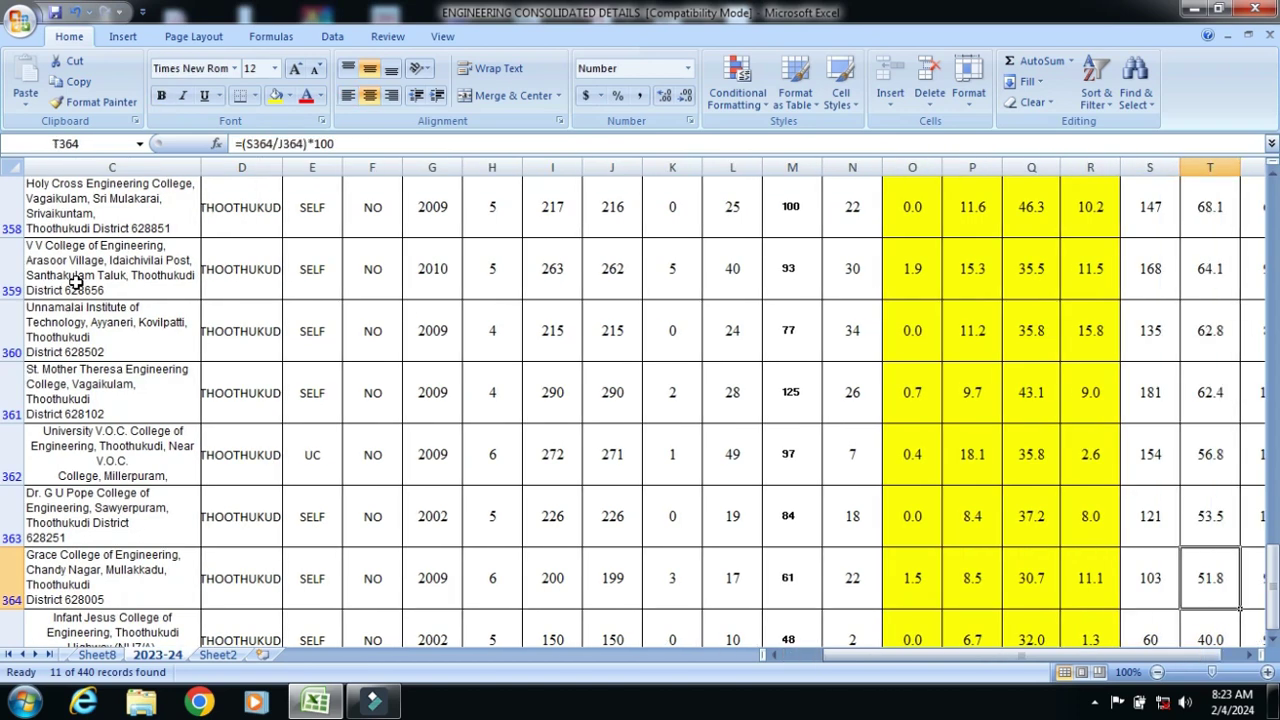
key(Left)
key(Right)
key(Right)
Step: Review the Infant Jesus College of Engineering entry in row 365, from the college code through the after-special seats column
key(Down)
key(Left)
key(Left)
key(Left)
key(Left)
key(Left)
key(Left)
key(Left)
key(Left)
key(Left)
key(Left)
key(Left)
key(Left)
key(Left)
key(Left)
key(Left)
key(Left)
key(Left)
key(Left)
key(Left)
key(Left)
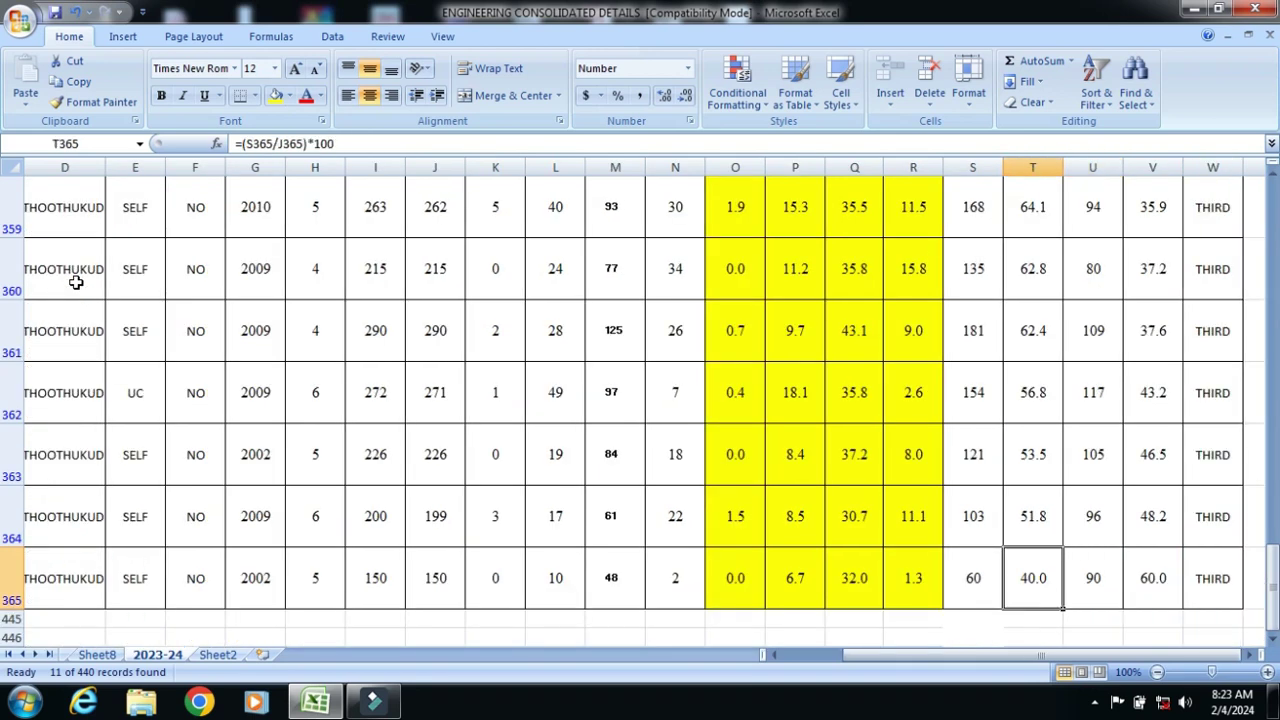
key(Right)
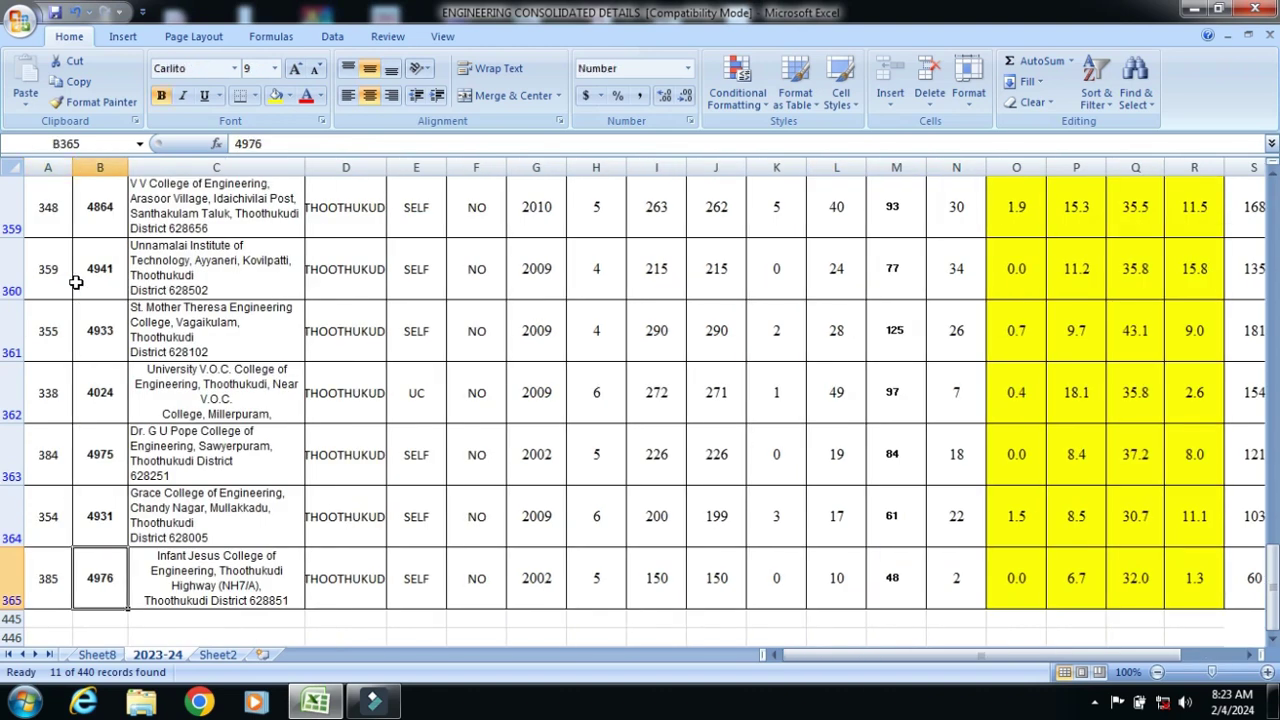
key(Right)
key(Right)
key(Right)
key(Right)
key(Right)
key(Right)
key(Right)
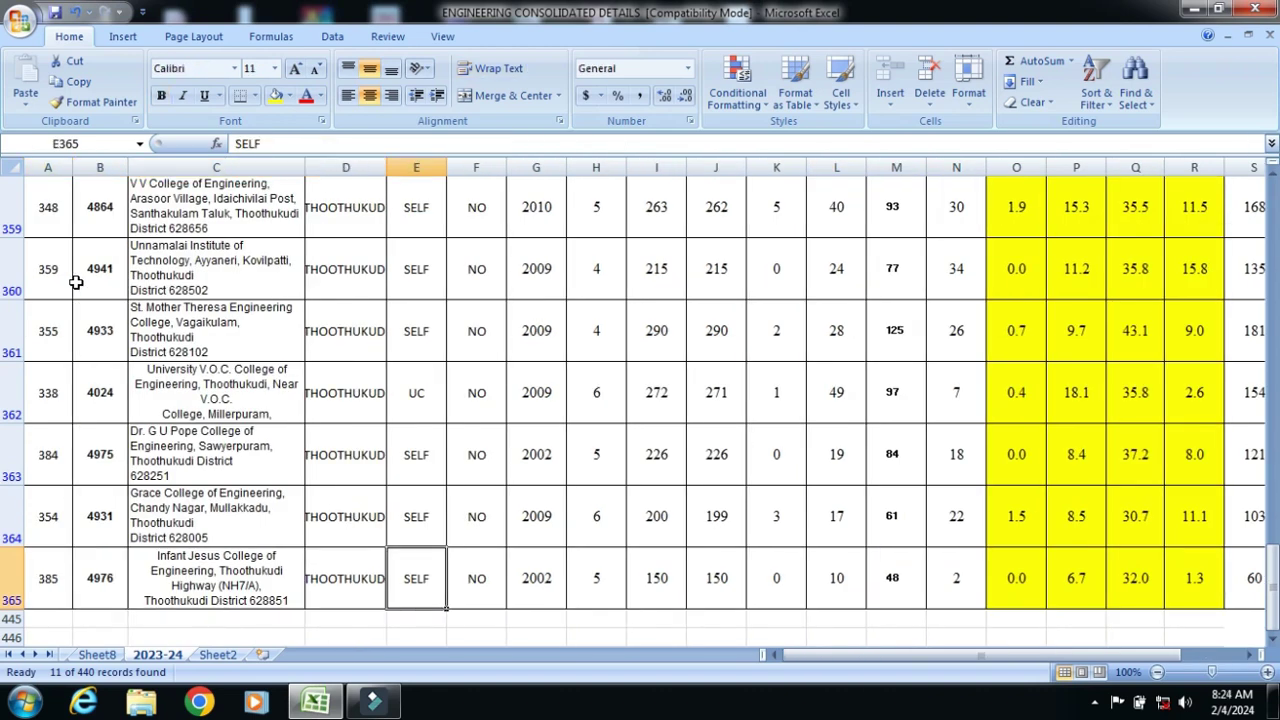
key(Right)
key(Right)
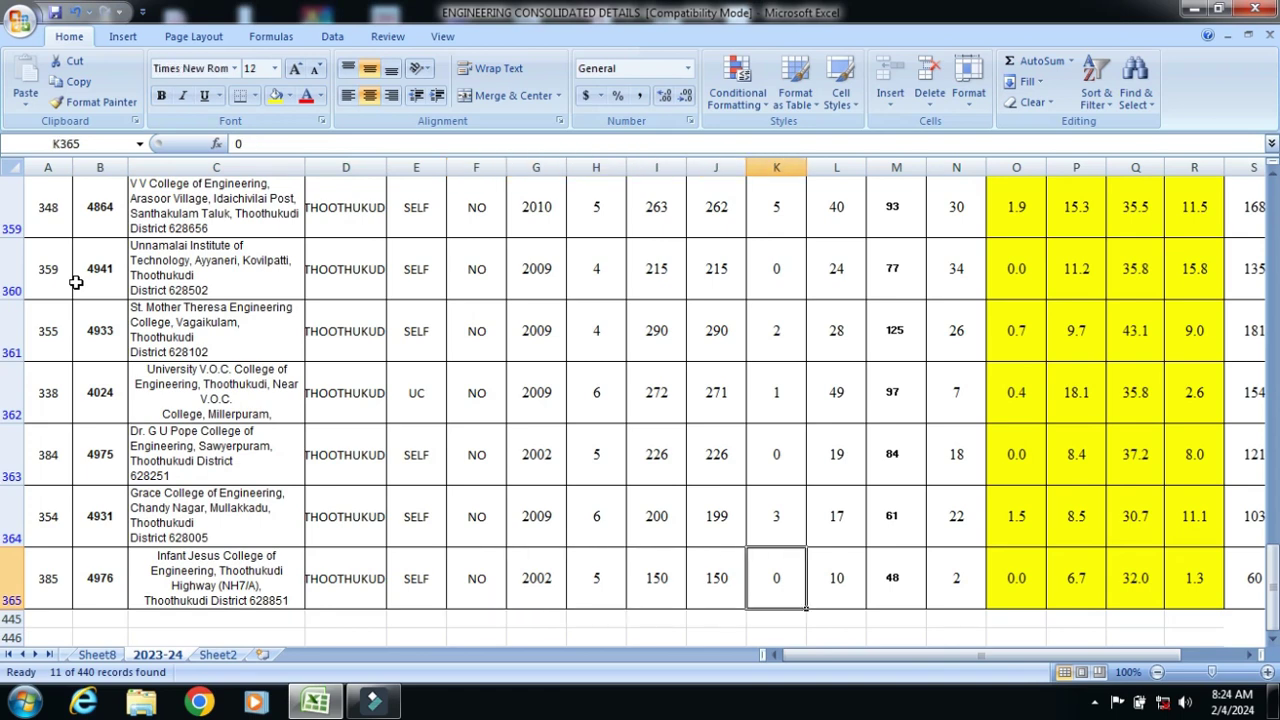
Step: Examine Infant Jesus College of Engineering's round-wise filled seats, round percentages, total filled, fill percentage and unfilled seats in row 365
key(Right)
key(Right)
key(Right)
key(Right)
key(Right)
key(Right)
key(Right)
key(Right)
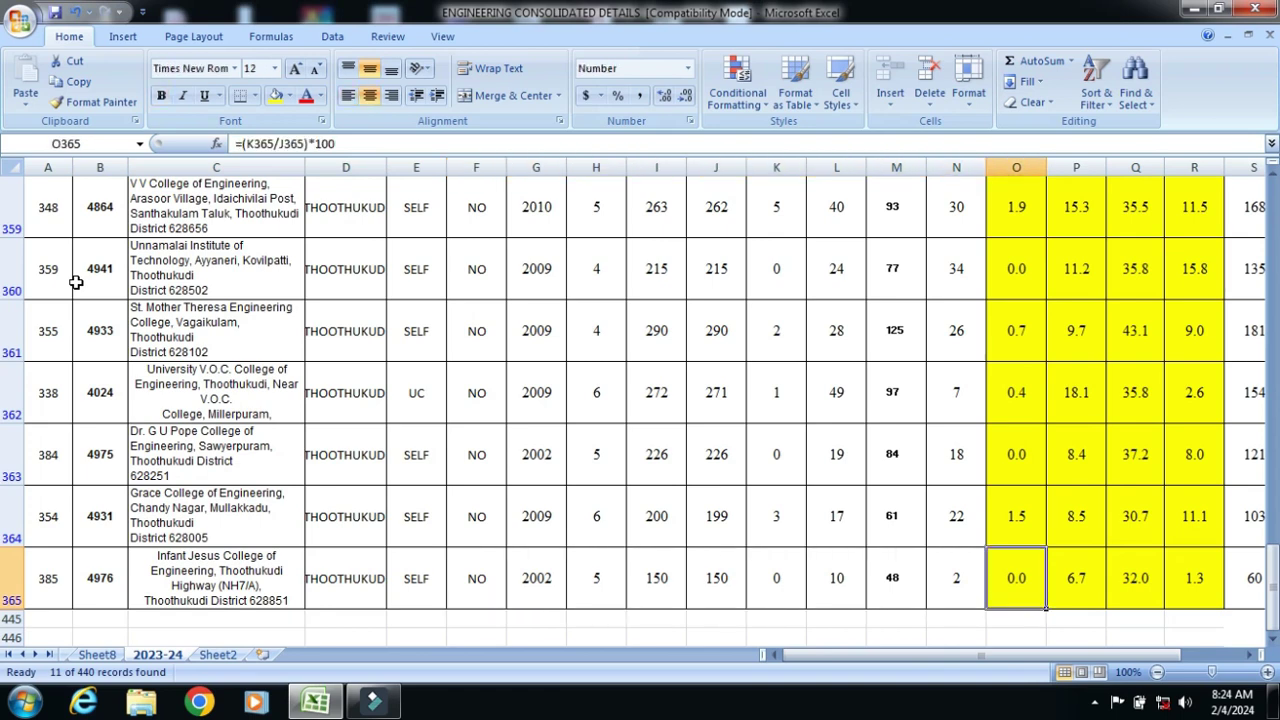
key(Right)
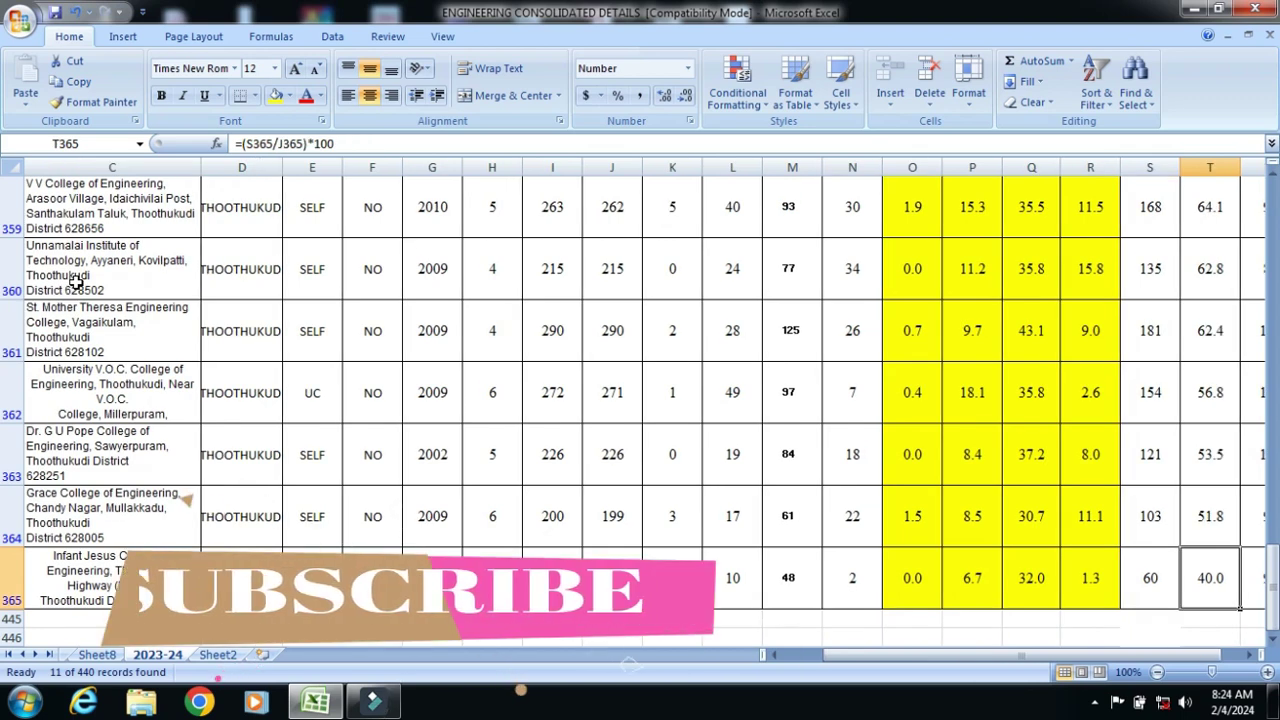
key(Right)
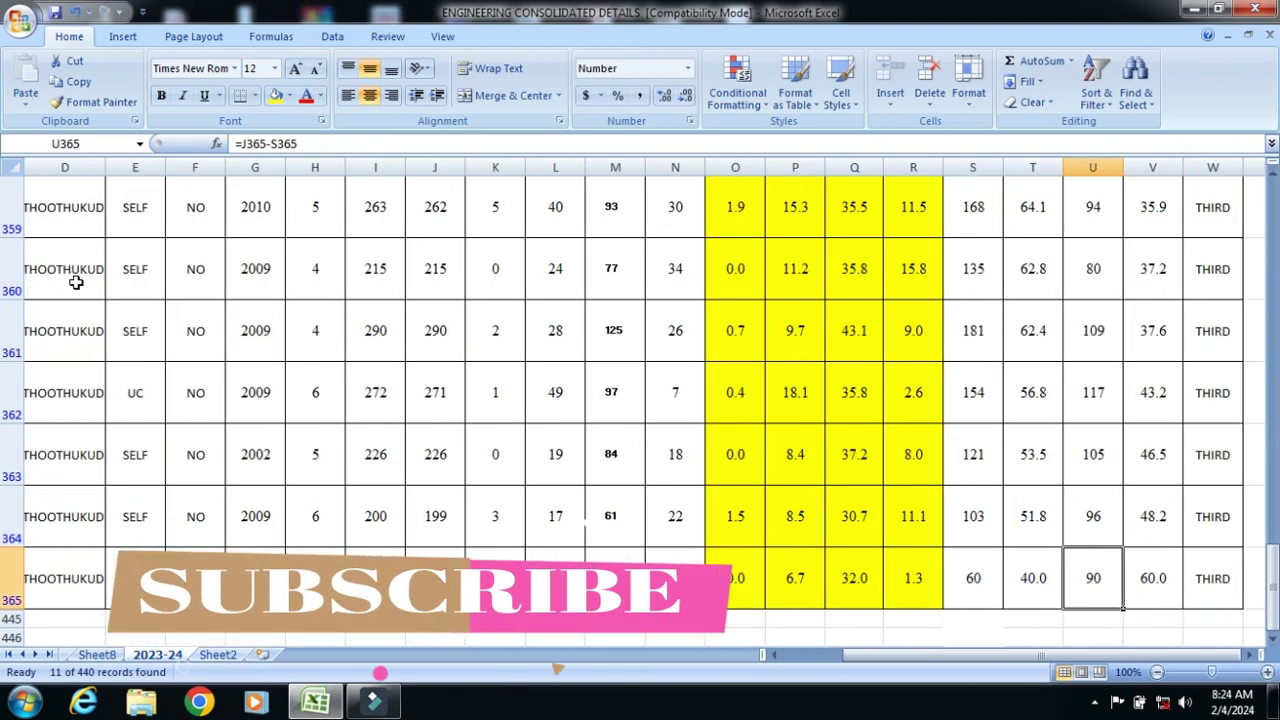
Step: Return to the first column of the college list, at the Grace College of Engineering entry in row 364
key(Left)
key(Left)
key(Left)
key(Left)
key(Left)
key(Left)
key(Left)
key(Left)
key(Left)
key(Left)
key(Left)
key(Left)
key(Left)
key(Left)
key(Left)
key(Left)
key(Left)
key(Left)
key(Left)
key(Left)
key(Up)
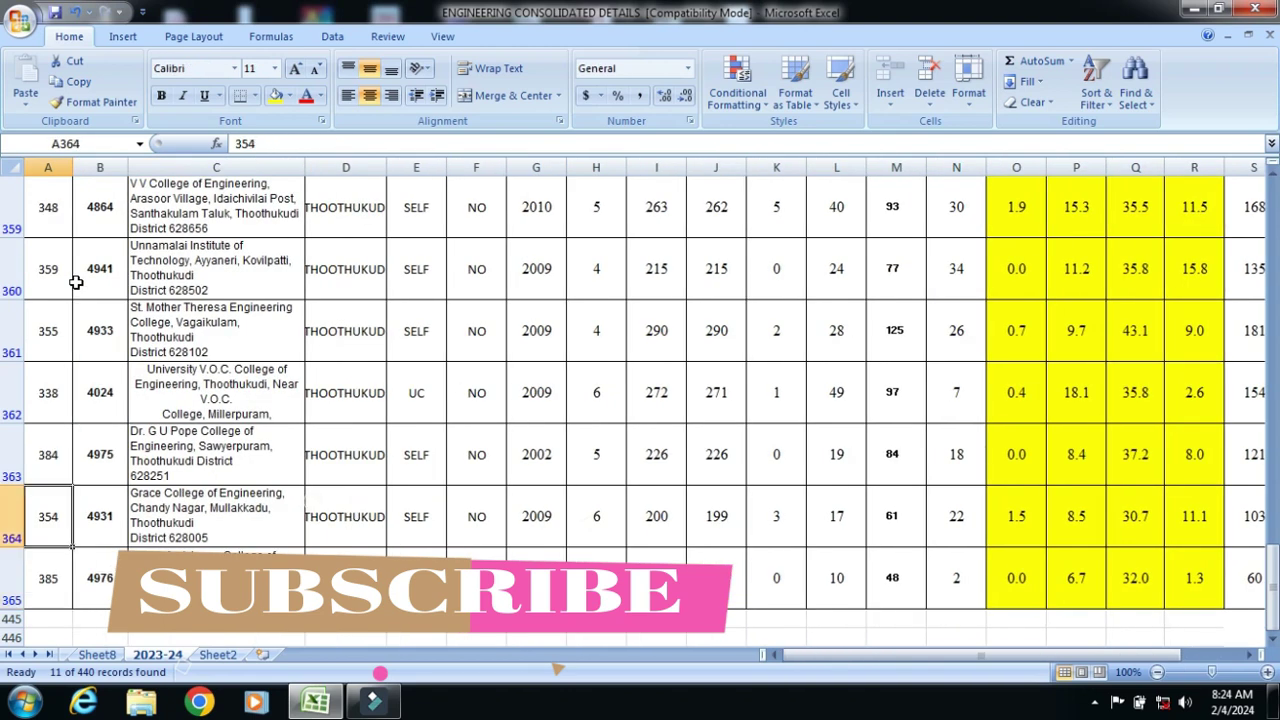
Step: Return to the top of the Thoothukudi college list, selecting cell A2 in the blank row beneath the TNEA 2023 title
key(Up)
key(Up)
key(Up)
key(Up)
key(Up)
key(Up)
key(Up)
key(Up)
key(Up)
key(Up)
key(Up)
key(Up)
key(Up)
key(Down)
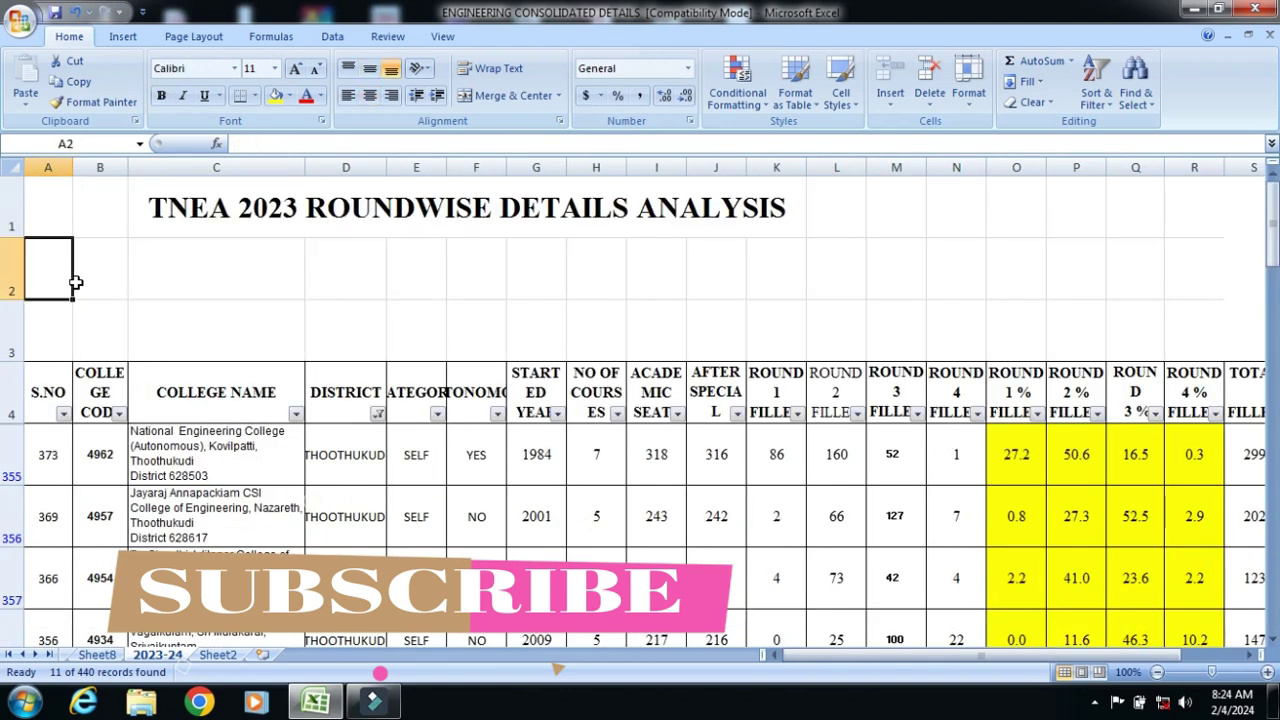